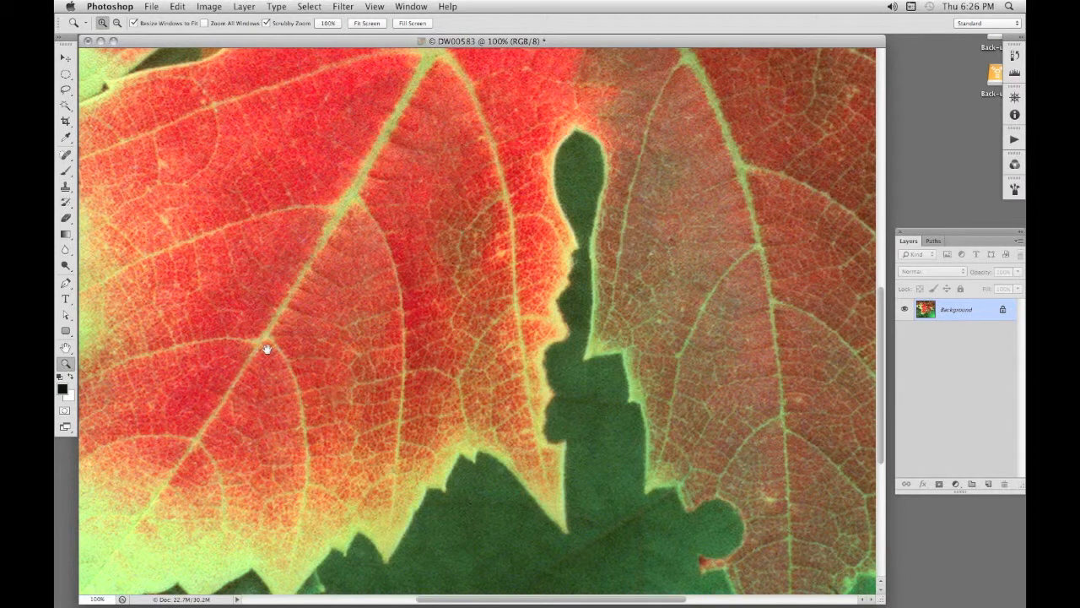
# Trace the serrated edge of the red leaf's lower-left lobe with the Lasso tool, using a 1 px feather.
pyautogui.moveTo(267, 348); pyautogui.dragTo(304, 342)
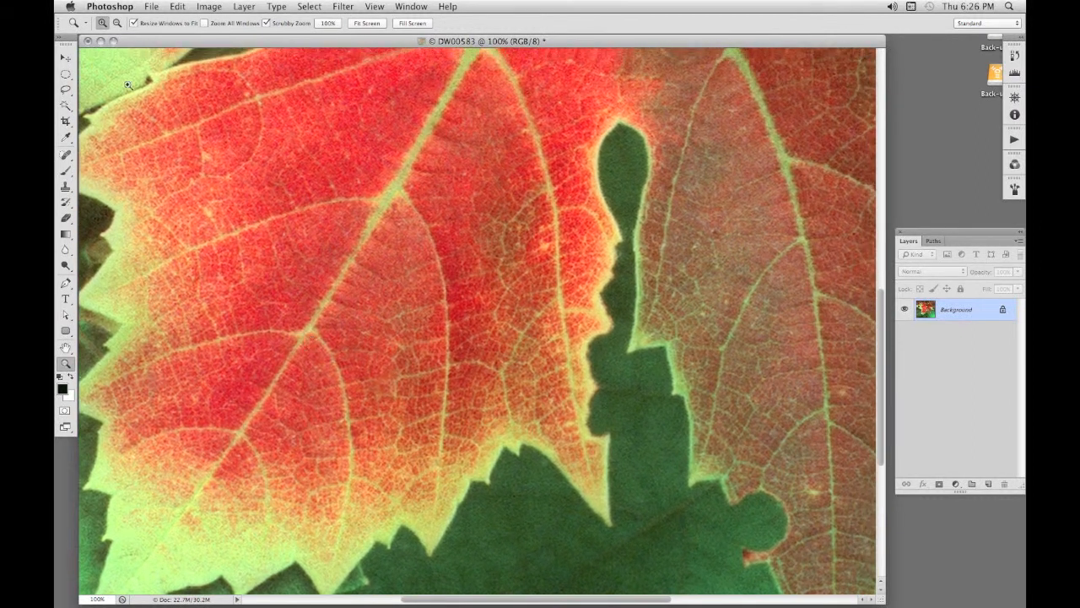
pyautogui.click(67, 95)
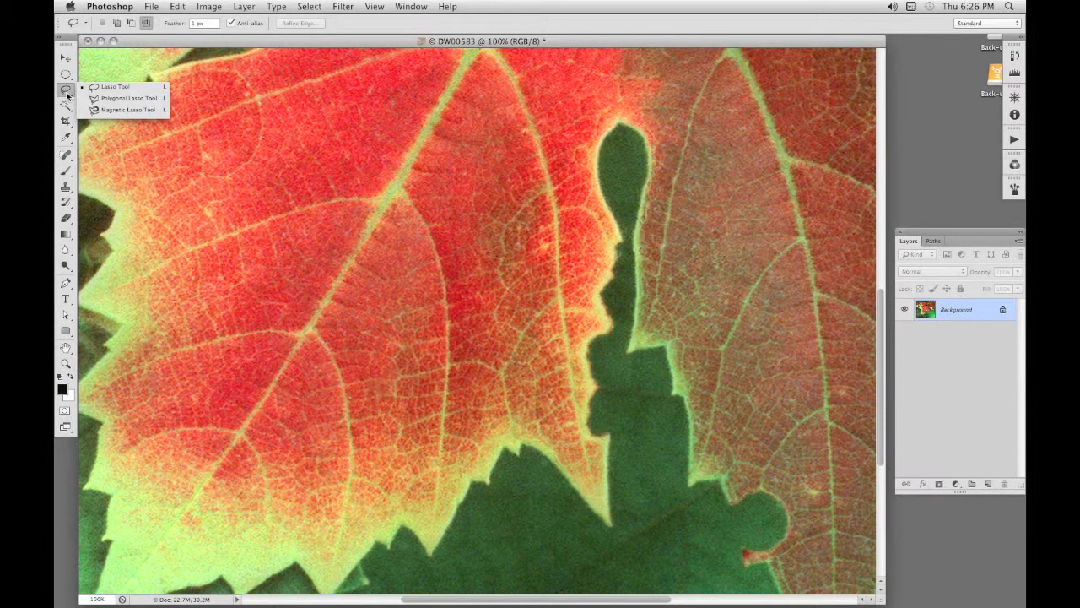
pyautogui.click(108, 87)
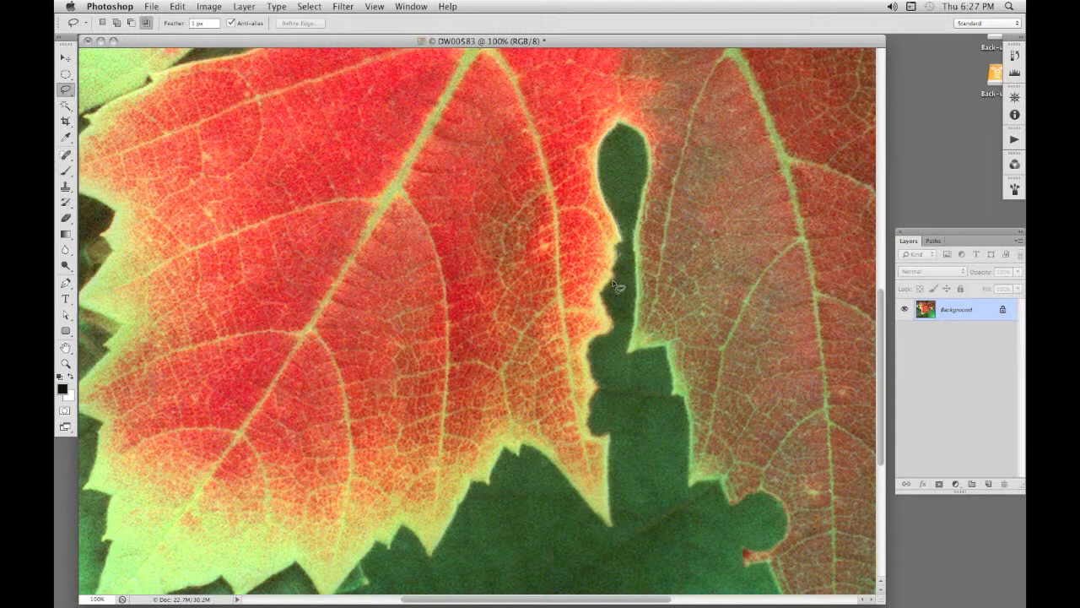
pyautogui.moveTo(606, 297); pyautogui.dragTo(608, 299)
pyautogui.click(616, 279)
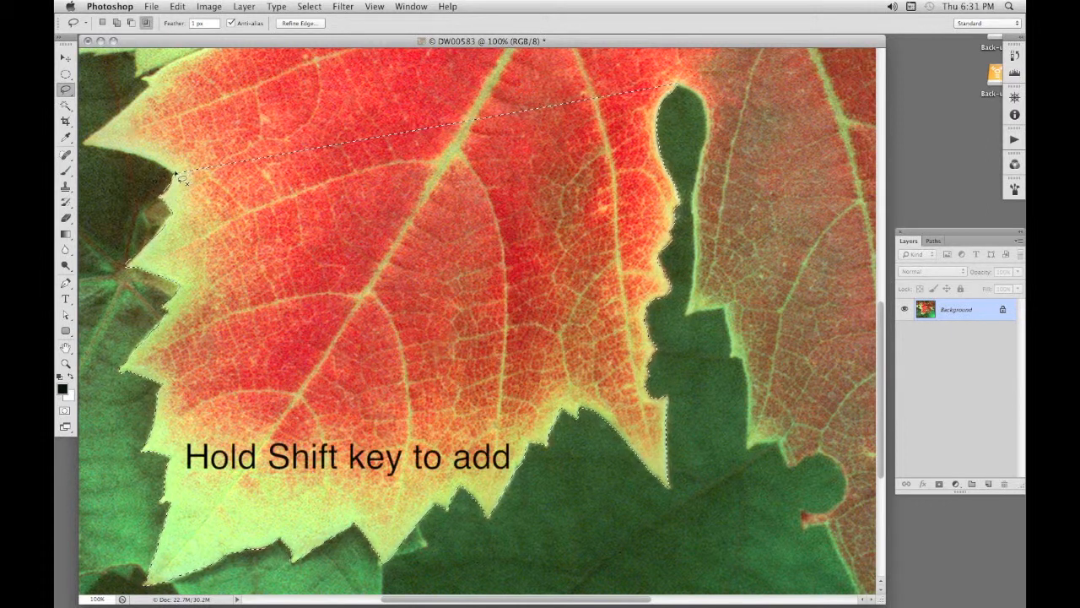
# Add the unselected strip above the lower-left lobe to the selection, up to the head of the dark gap between lobes.
pyautogui.press('shift')
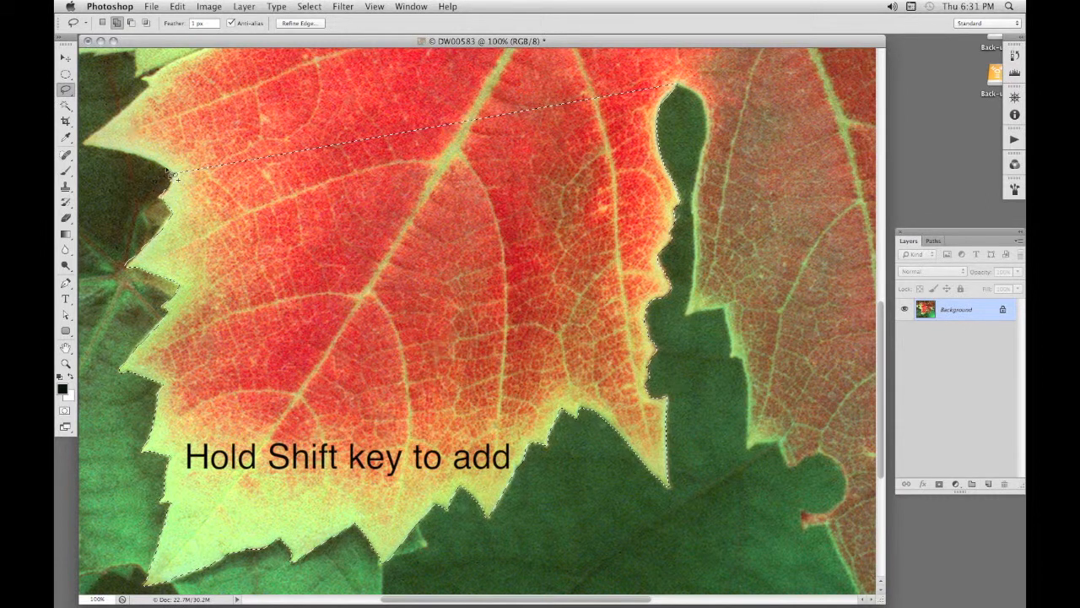
pyautogui.press('alt')
pyautogui.press('shift')
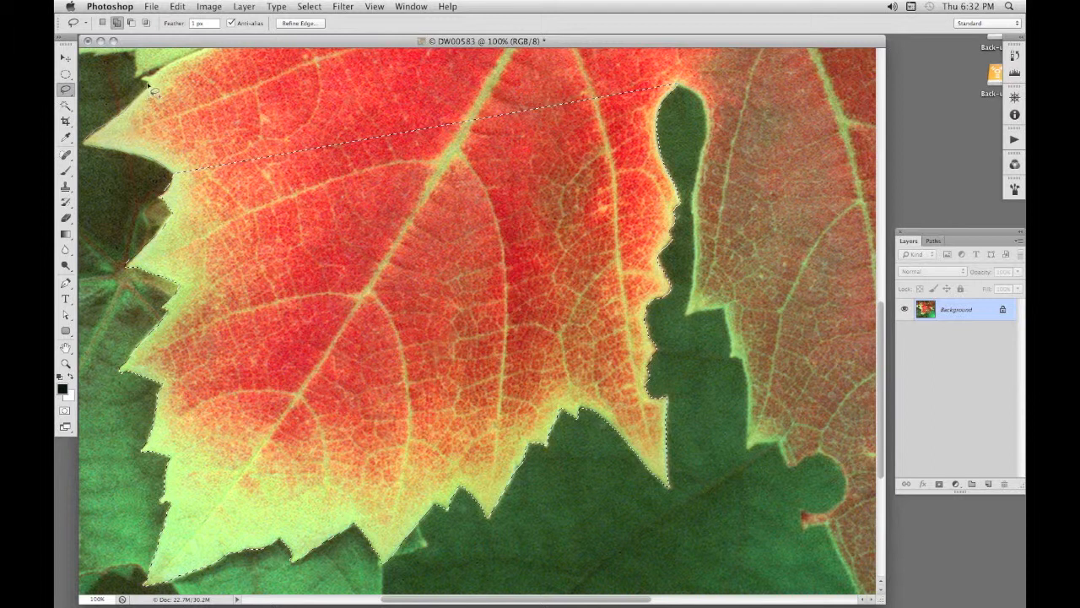
pyautogui.moveTo(154, 91)
pyautogui.mouseDown()
pyautogui.moveTo(686, 85)
pyautogui.moveTo(675, 85)
pyautogui.mouseUp()
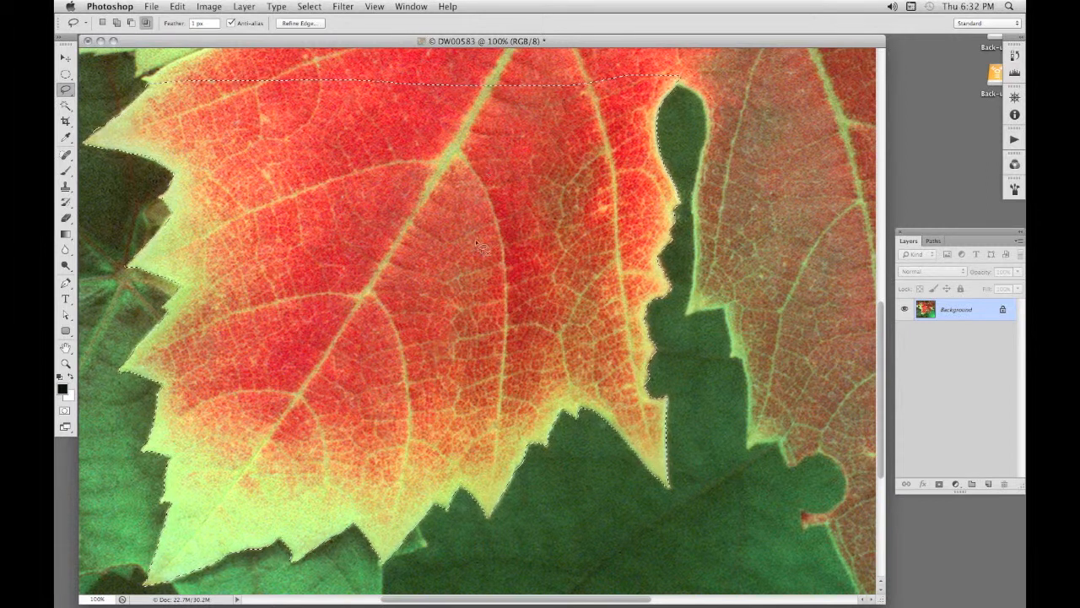
# Subtract the stray background area beside the lobe's left edge from the lasso selection.
pyautogui.moveTo(458, 215); pyautogui.dragTo(494, 414)
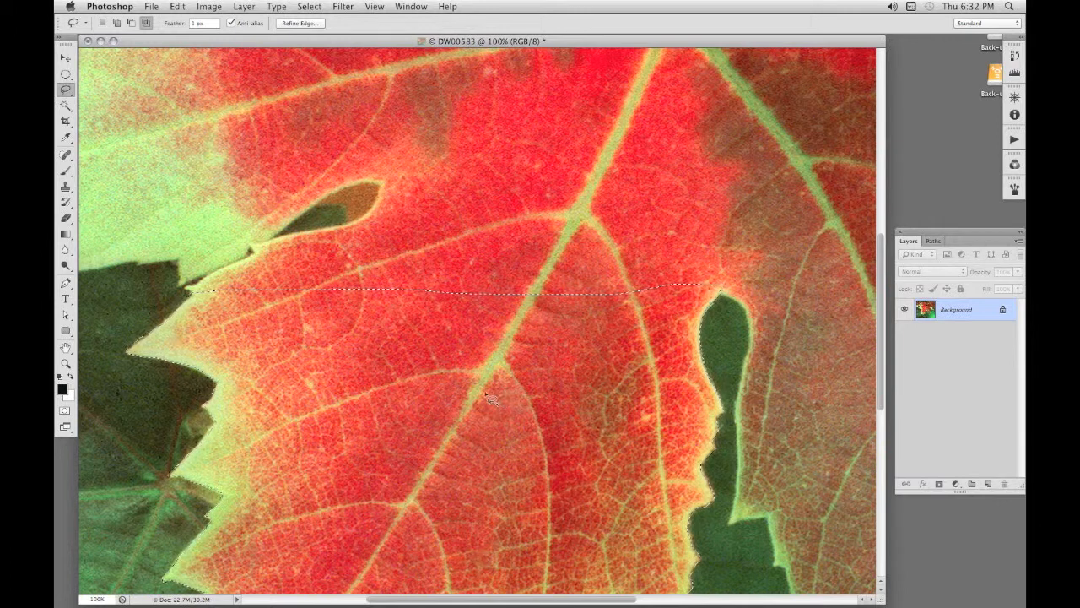
pyautogui.moveTo(430, 405); pyautogui.dragTo(430, 265)
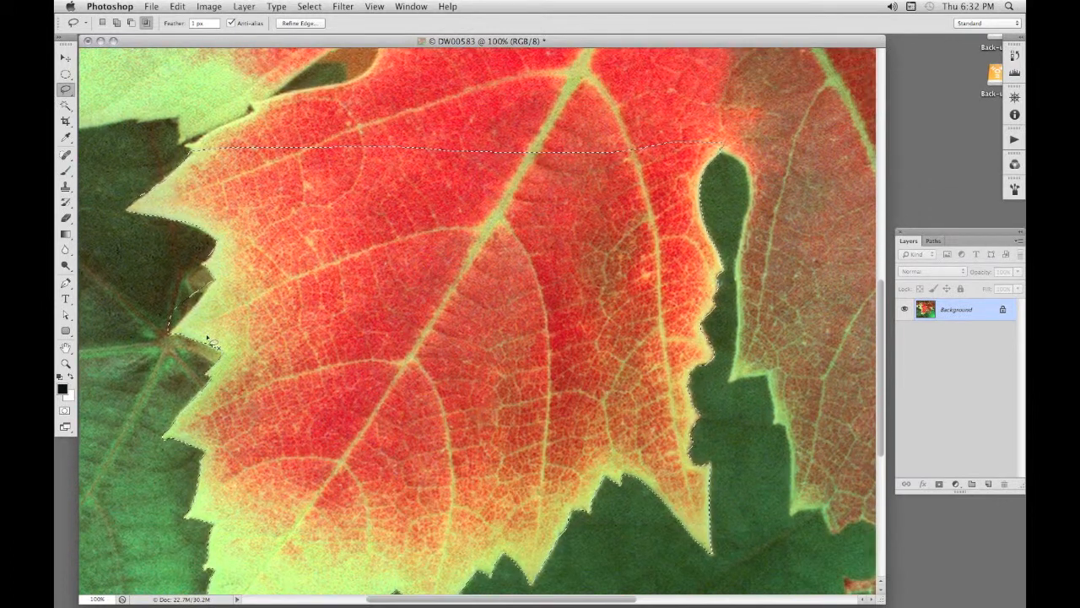
pyautogui.moveTo(205, 321); pyautogui.dragTo(214, 282)
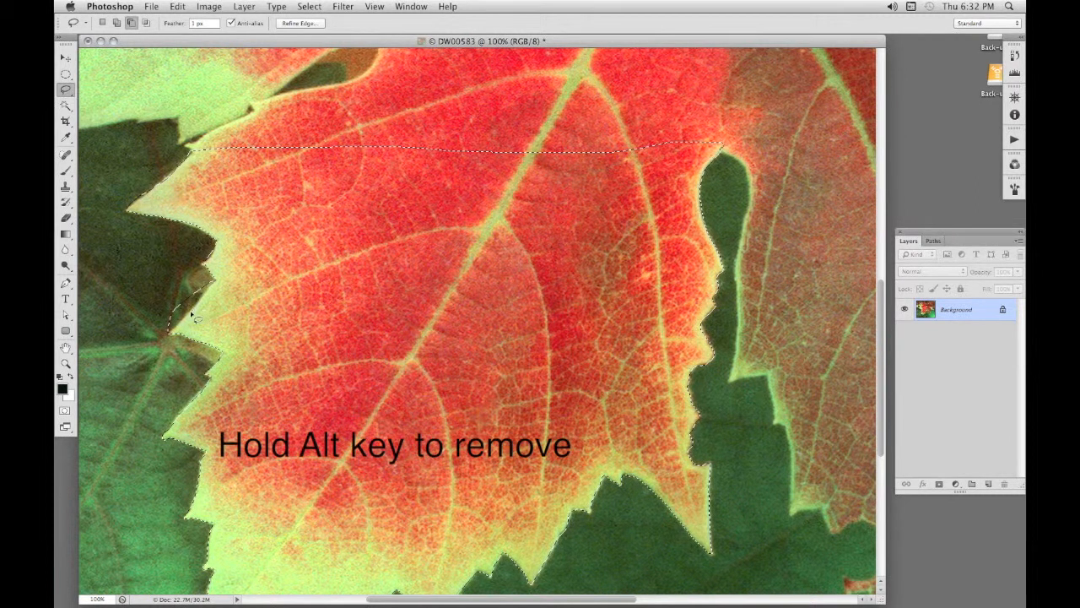
pyautogui.moveTo(181, 327)
pyautogui.mouseDown()
pyautogui.moveTo(170, 336)
pyautogui.moveTo(158, 313)
pyautogui.moveTo(192, 282)
pyautogui.moveTo(212, 283)
pyautogui.mouseUp()
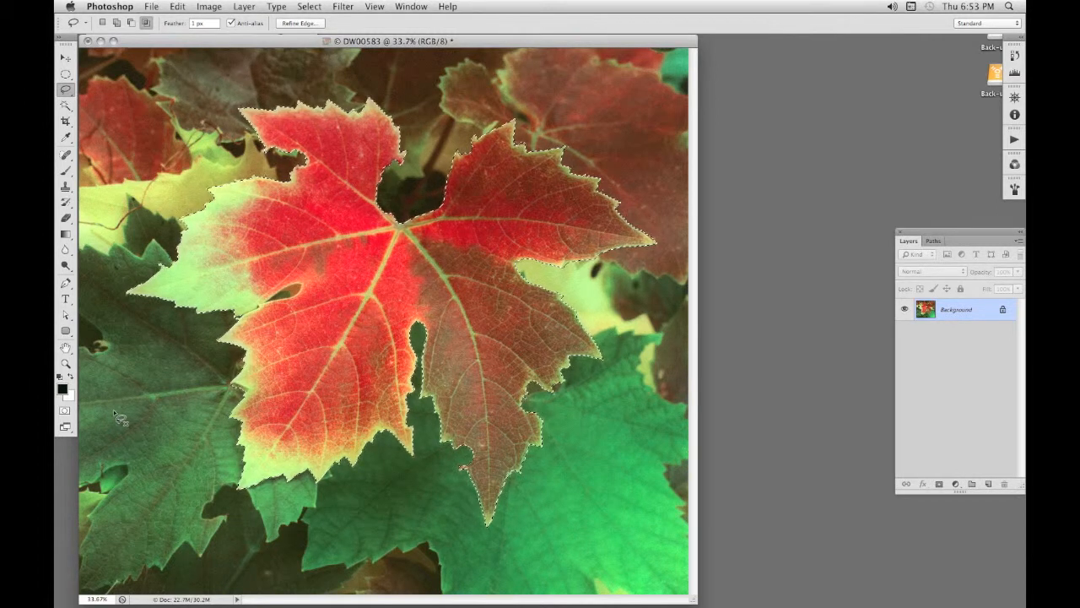
# Display the leaf selection as a Quick Mask overlay along the lower-left lobe's bottom edge.
pyautogui.press('super+equal')
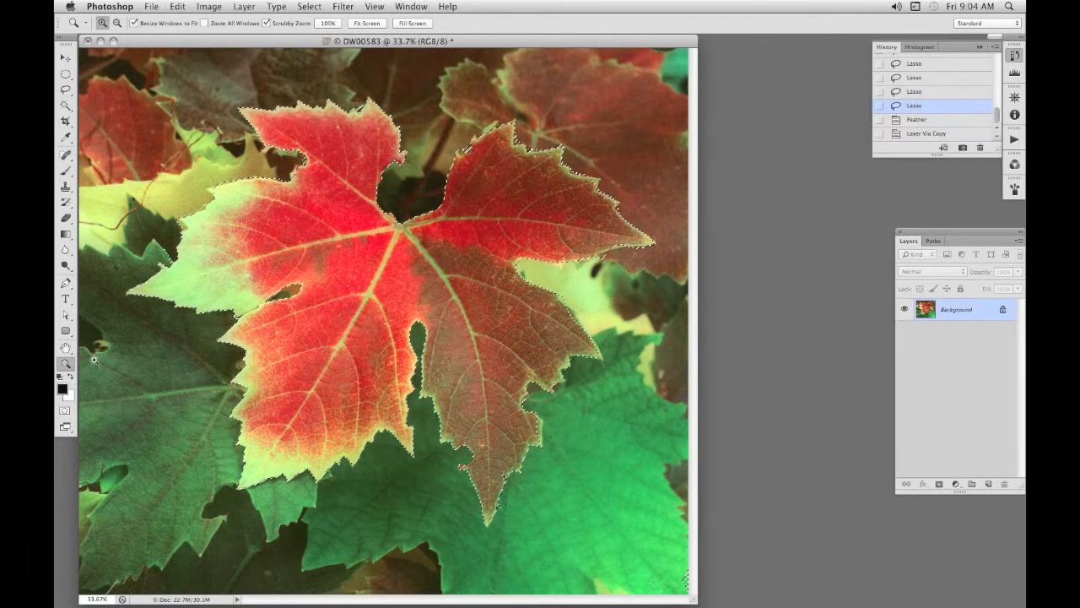
pyautogui.doubleClick(67, 366)
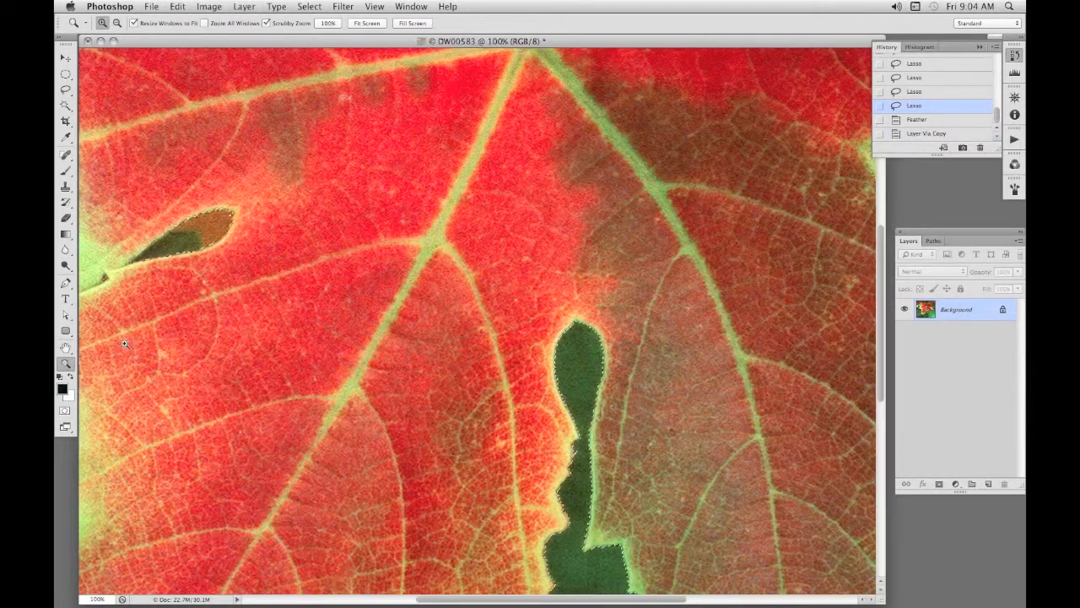
pyautogui.moveTo(266, 351); pyautogui.dragTo(370, 259)
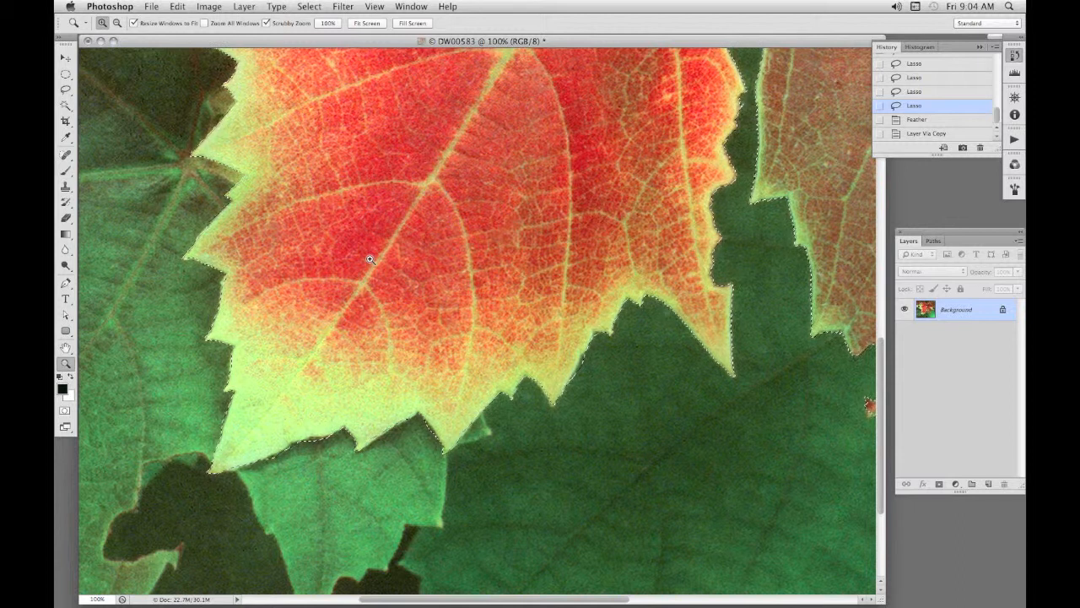
pyautogui.press('super+equal')
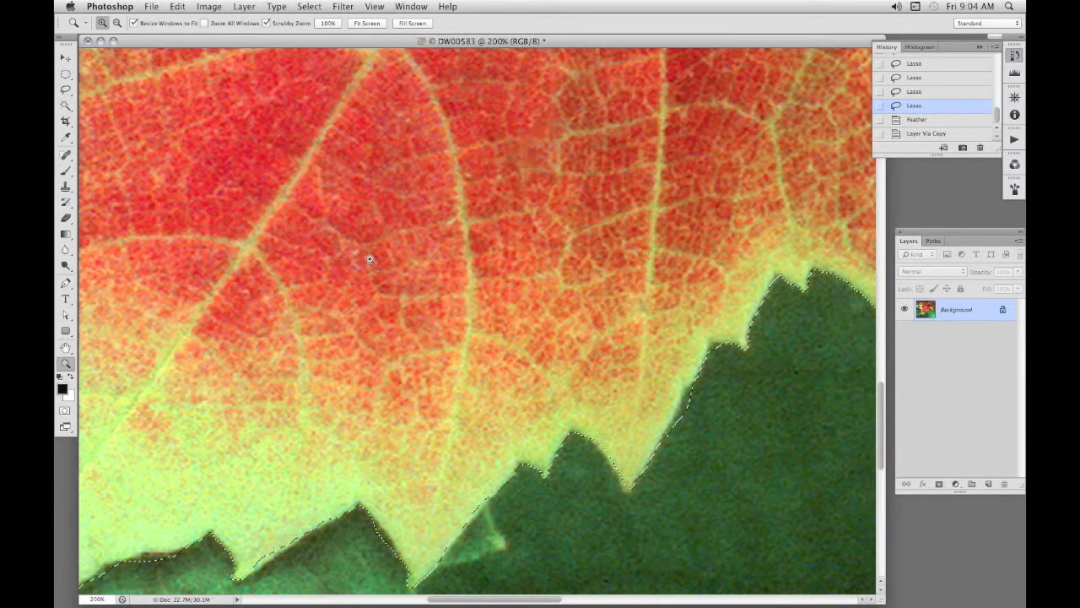
pyautogui.moveTo(299, 318); pyautogui.dragTo(388, 220)
pyautogui.moveTo(333, 292); pyautogui.dragTo(393, 239)
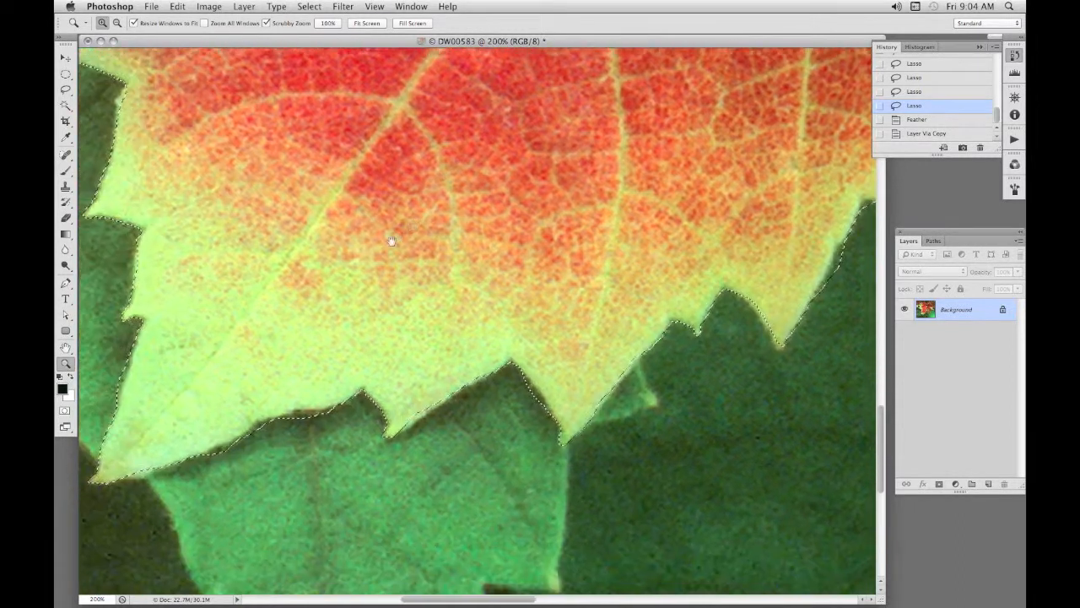
pyautogui.moveTo(352, 271)
pyautogui.mouseDown()
pyautogui.moveTo(432, 244)
pyautogui.moveTo(362, 265)
pyautogui.mouseUp()
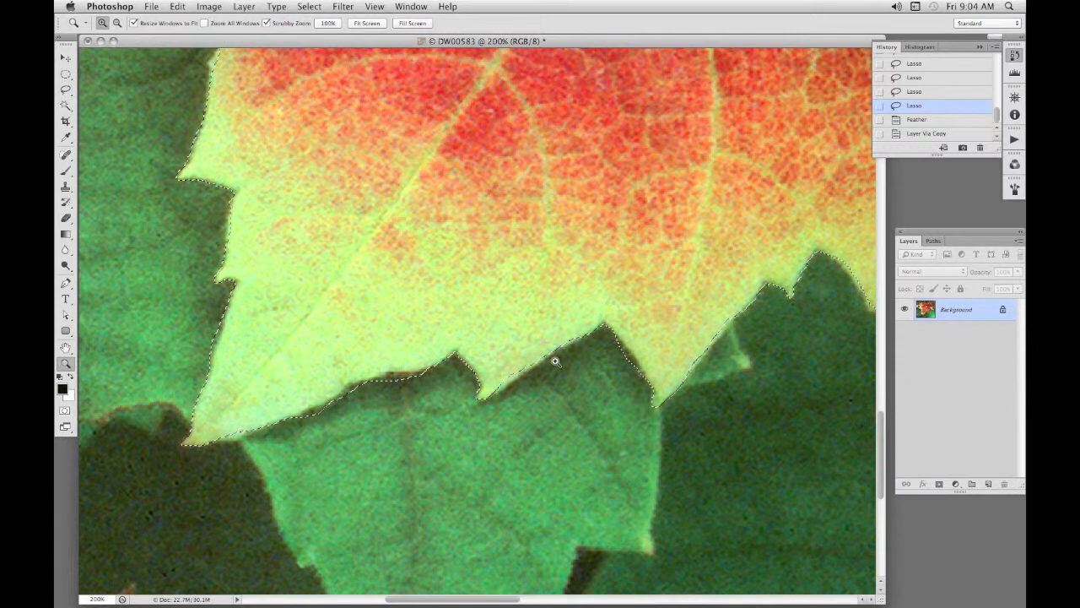
pyautogui.click(65, 412)
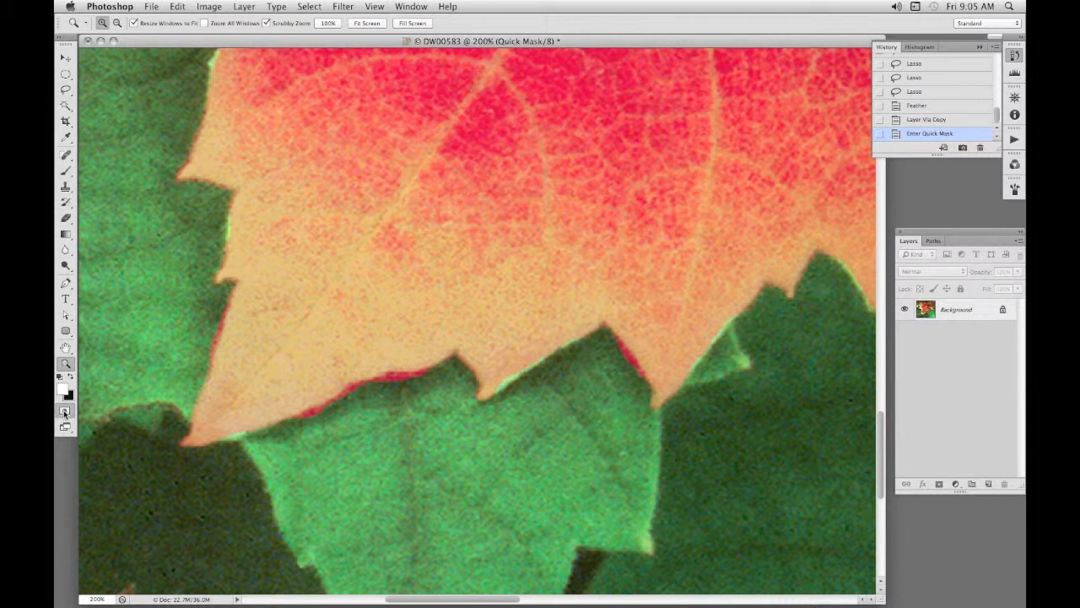
# Set the Quick Mask overlay colour to blue (1731d2).
pyautogui.doubleClick(65, 413)
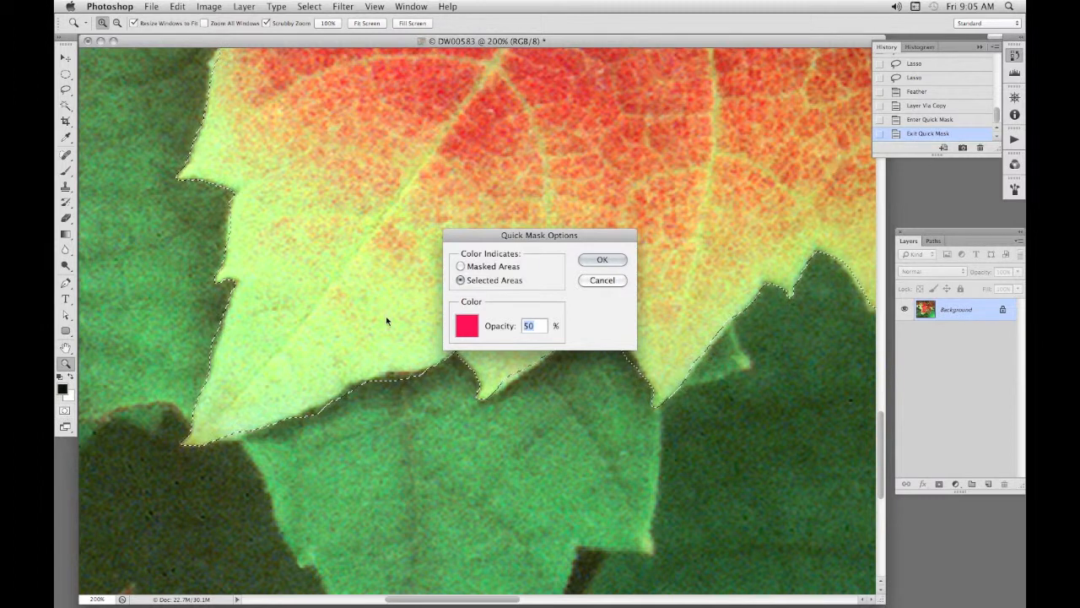
pyautogui.click(465, 327)
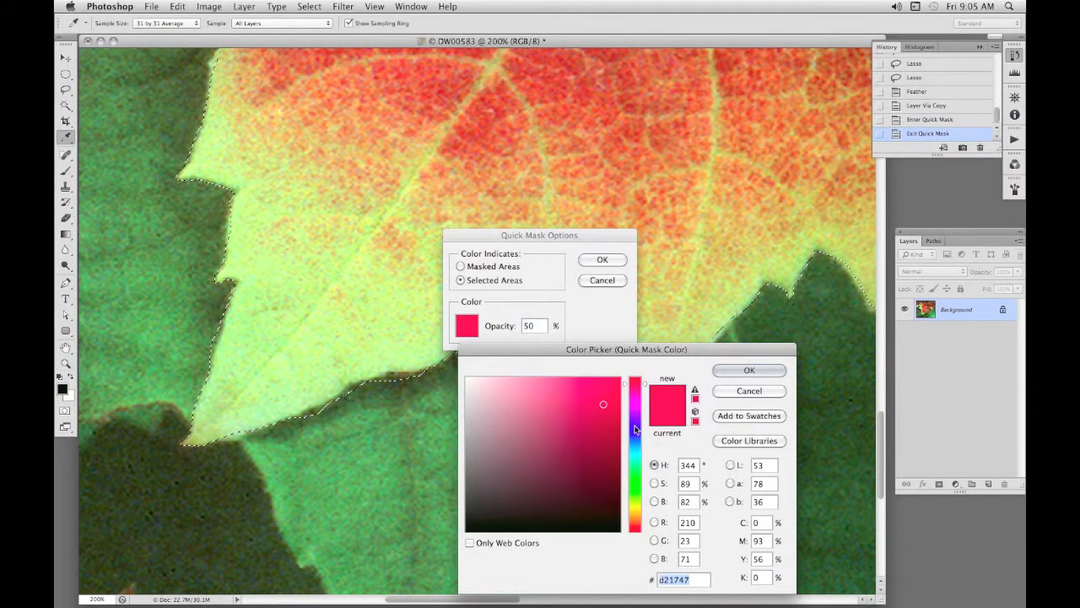
pyautogui.moveTo(635, 430); pyautogui.dragTo(637, 433)
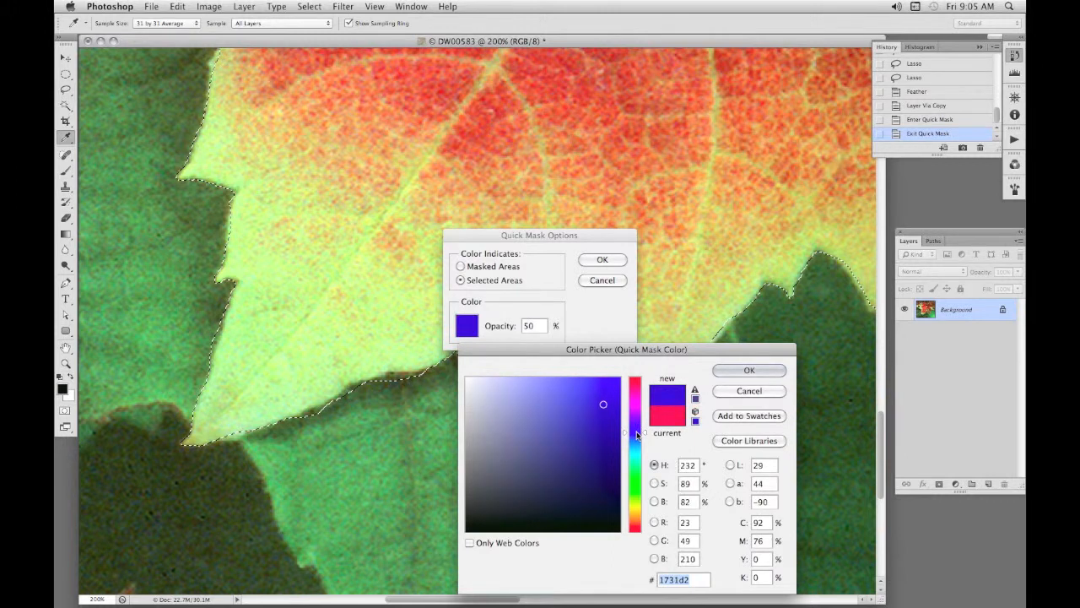
pyautogui.click(725, 370)
pyautogui.press('z')
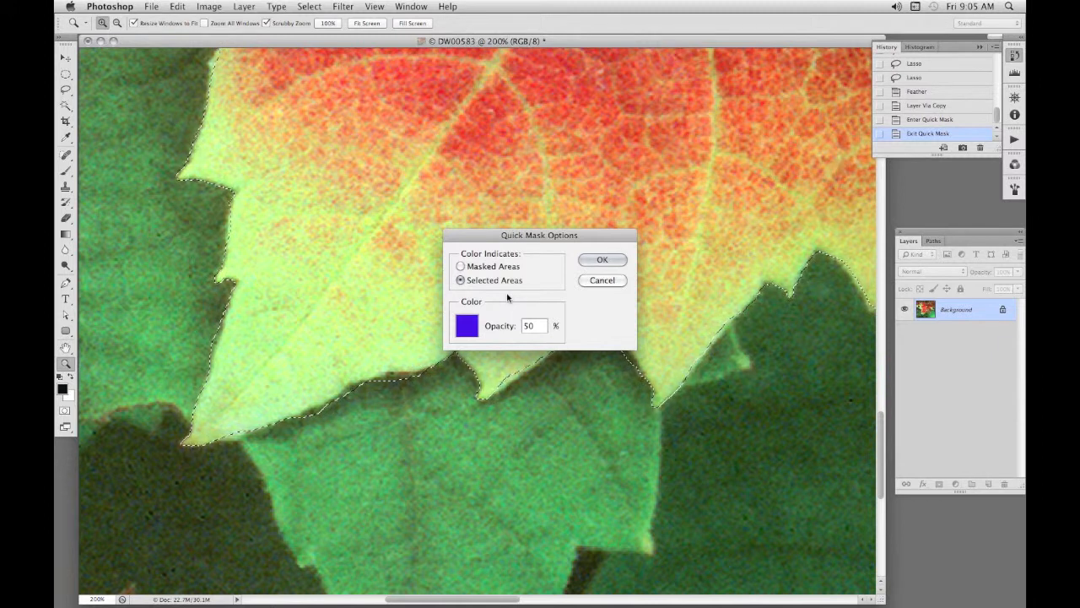
pyautogui.click(600, 260)
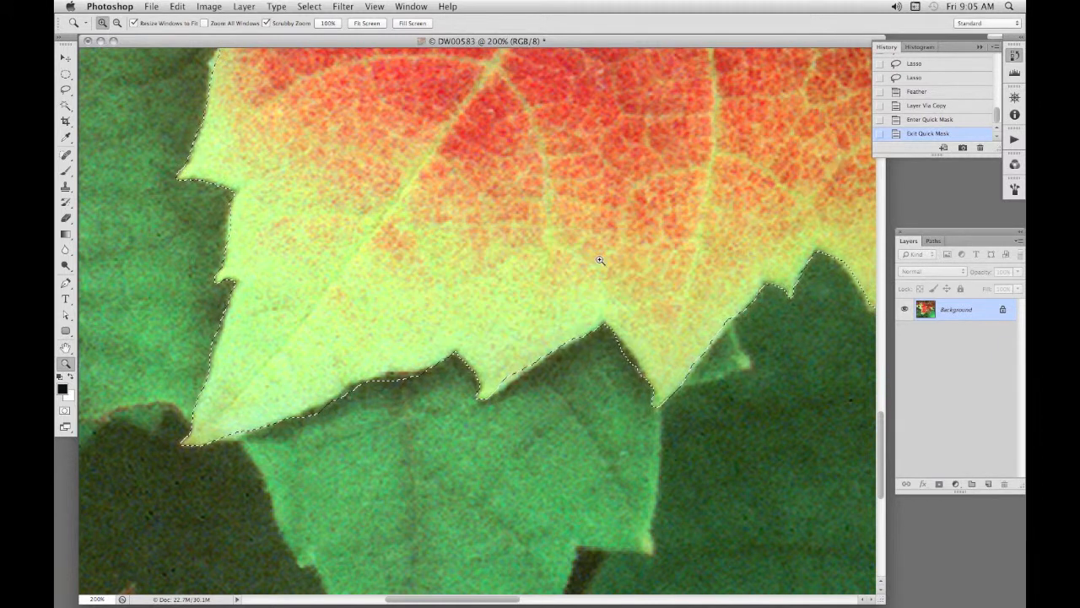
# Enter Quick Mask mode and paint white with a harder 25 px brush to remove overspill along the lobe's bottom edge.
pyautogui.click(65, 411)
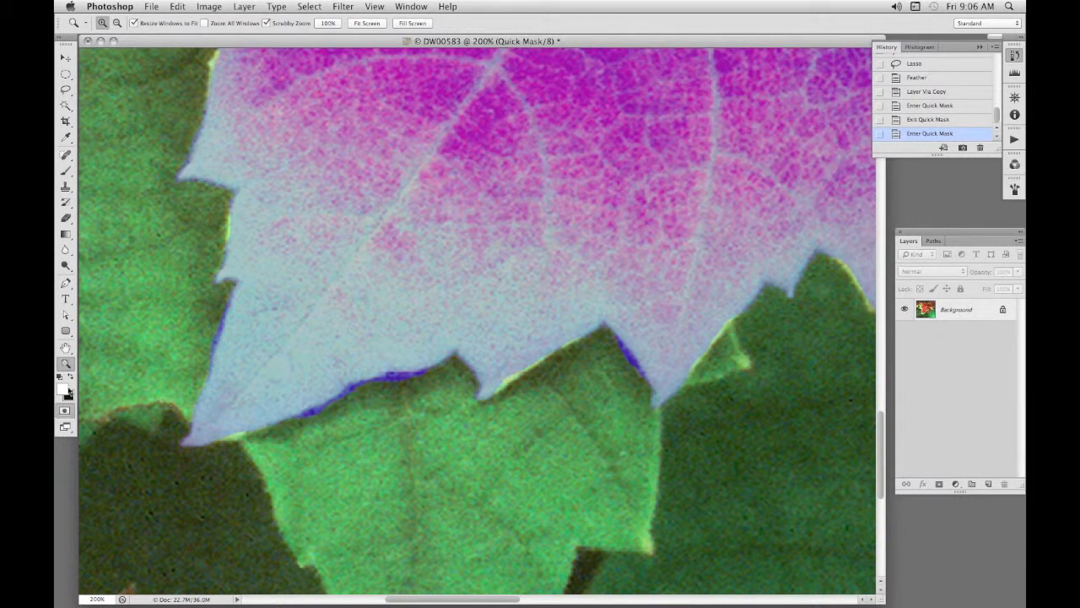
pyautogui.click(66, 171)
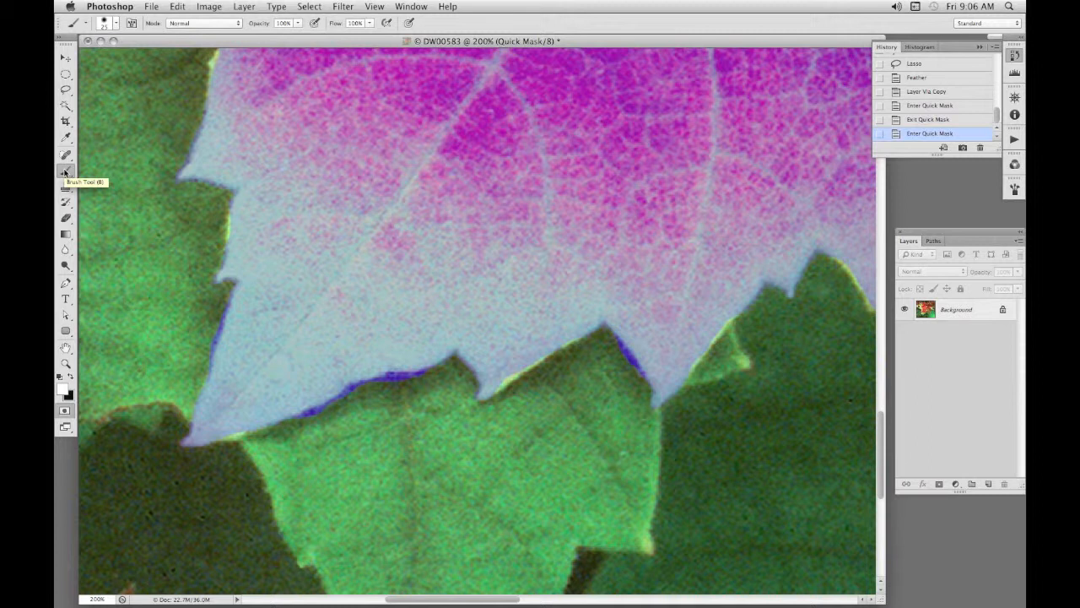
pyautogui.click(104, 25)
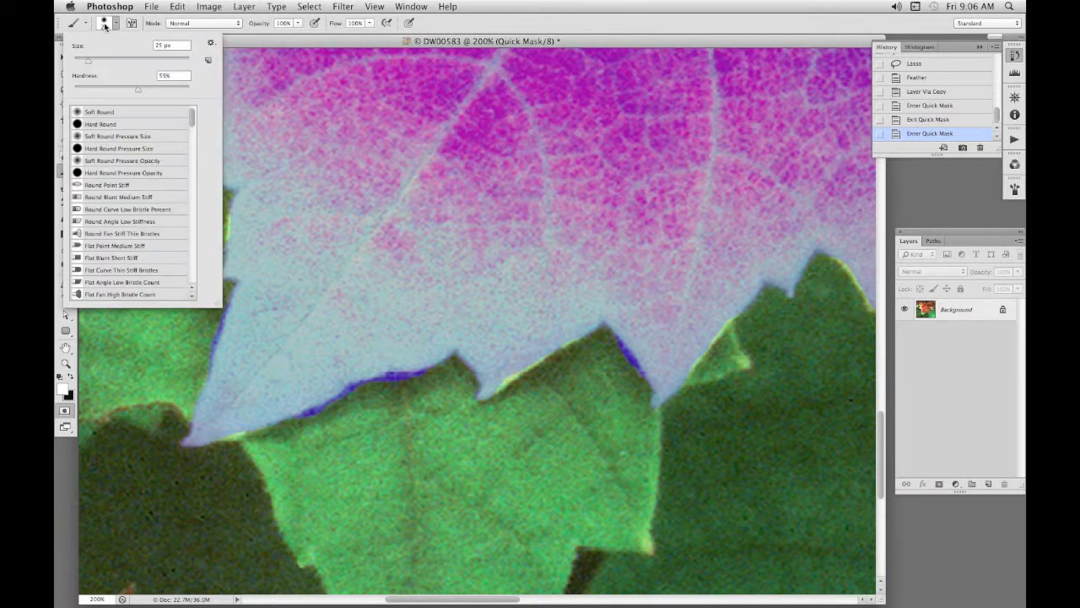
pyautogui.moveTo(139, 90); pyautogui.dragTo(191, 91)
pyautogui.click(432, 385)
pyautogui.moveTo(432, 385)
pyautogui.mouseDown()
pyautogui.moveTo(354, 400)
pyautogui.moveTo(310, 424)
pyautogui.mouseUp()
pyautogui.moveTo(610, 357); pyautogui.dragTo(627, 379)
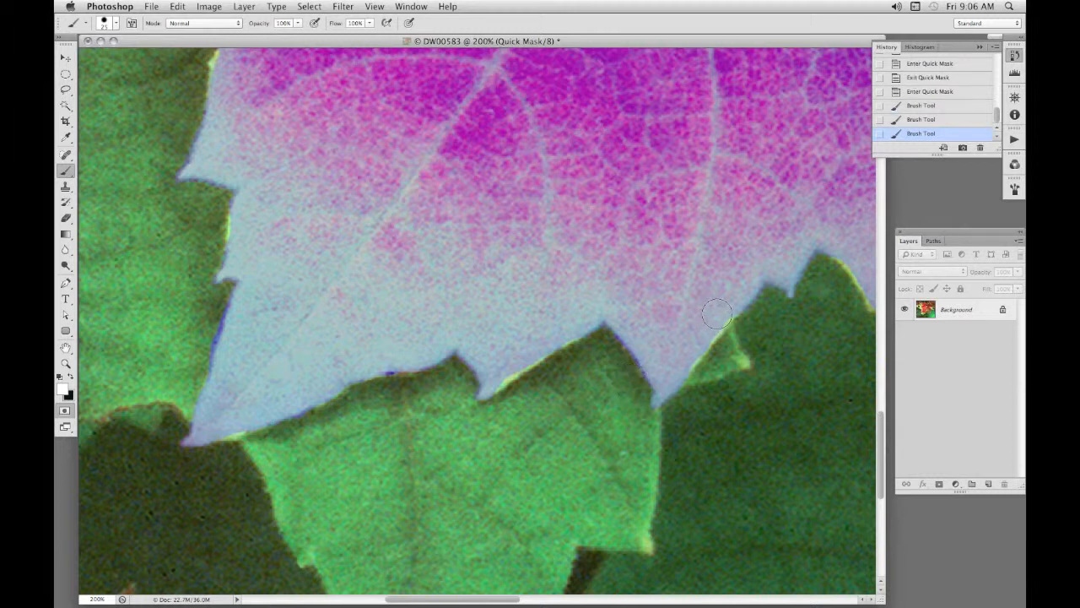
# Paint the mask in black over the unmasked slivers of leaf along the lobe's bottom edge.
pyautogui.press('x')
pyautogui.moveTo(718, 314); pyautogui.dragTo(699, 334)
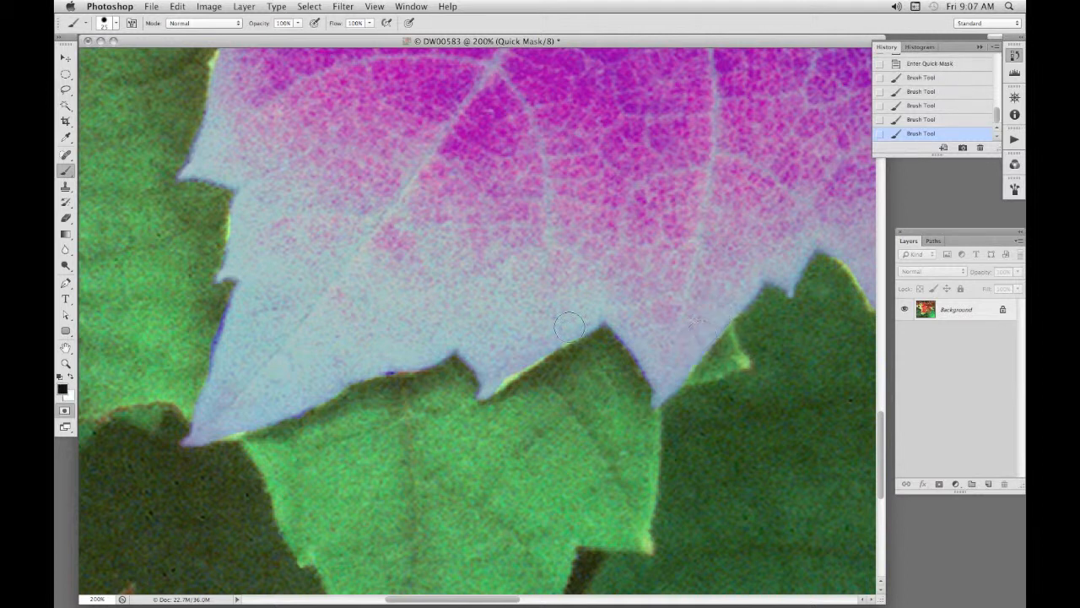
pyautogui.moveTo(569, 326); pyautogui.dragTo(487, 373)
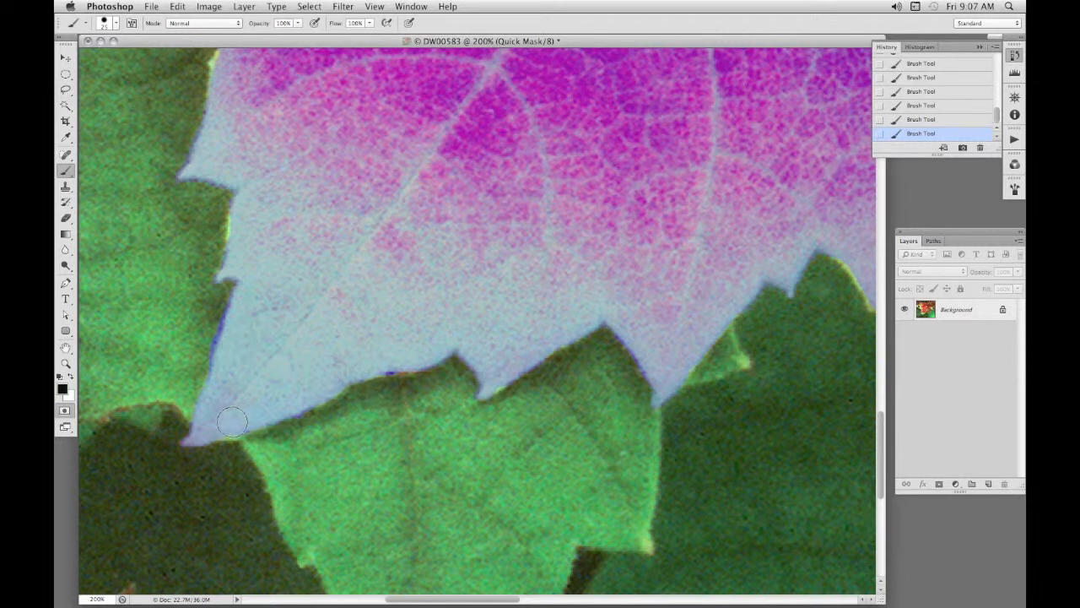
# Reduce the brush size to 10 px and turn the Quick Mask back into a selection.
pyautogui.press('x')
pyautogui.press('[')
pyautogui.press('[')
pyautogui.press('x')
pyautogui.scroll(3, 282, 248)
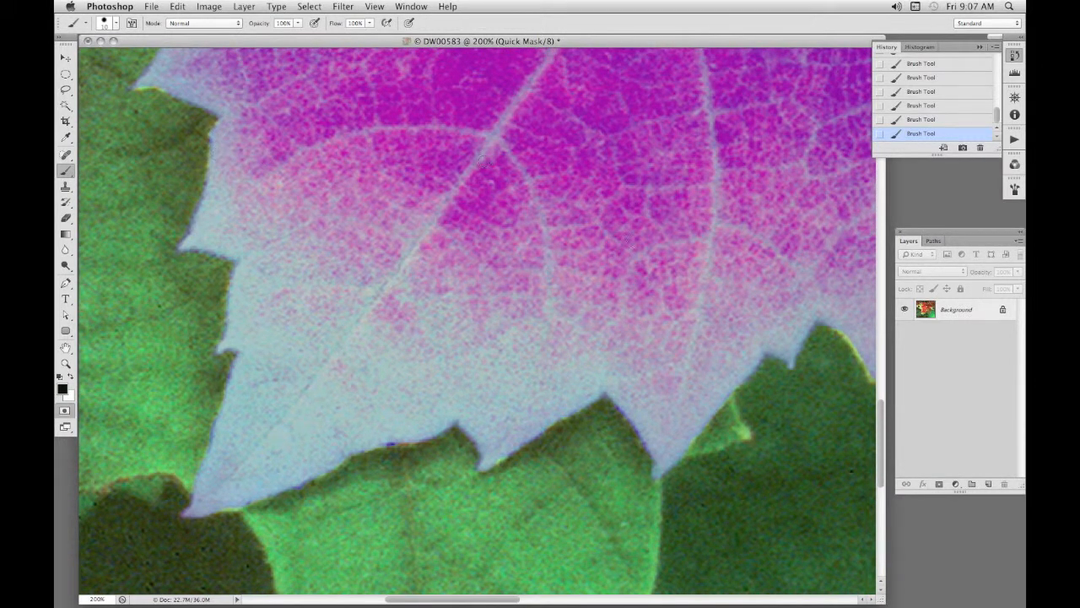
pyautogui.moveTo(634, 242); pyautogui.dragTo(530, 200)
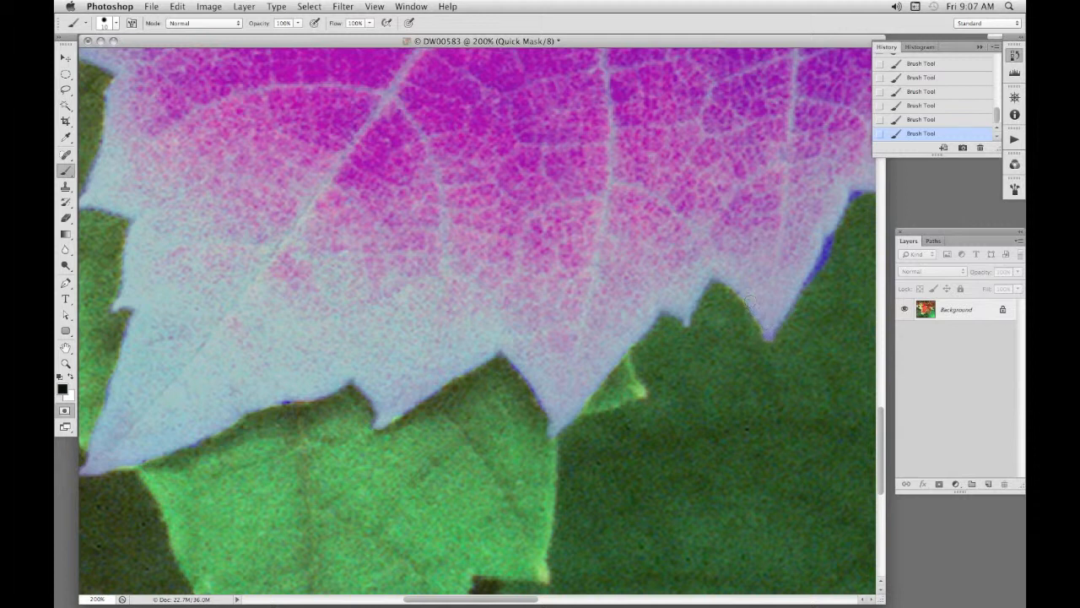
pyautogui.click(65, 412)
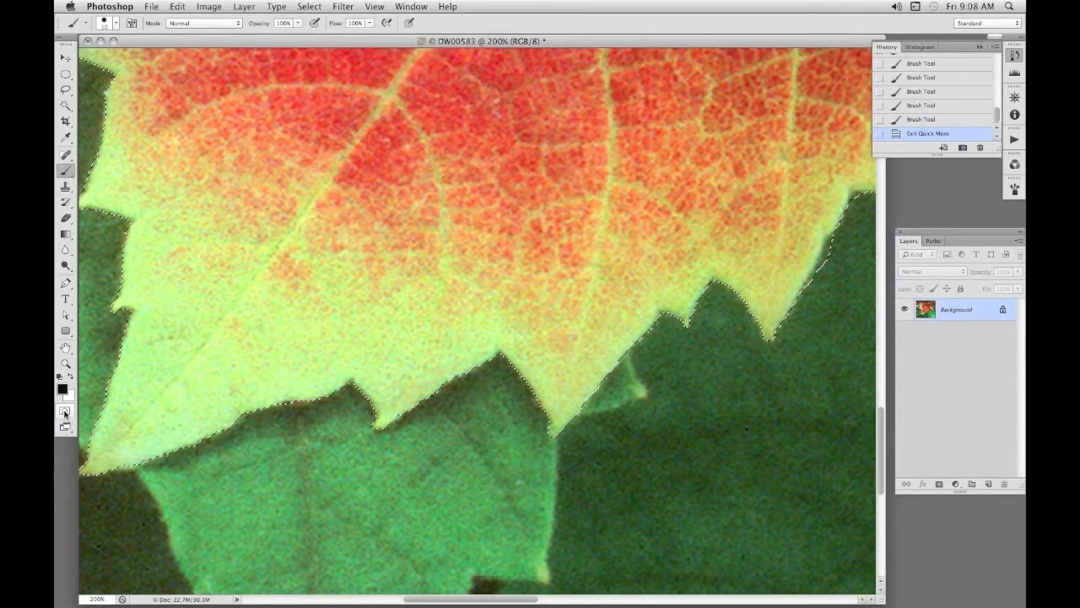
# Mask away the overspill on the lobe's lower-right edge in Quick Mask with white paint, and return to the selection.
pyautogui.click(65, 412)
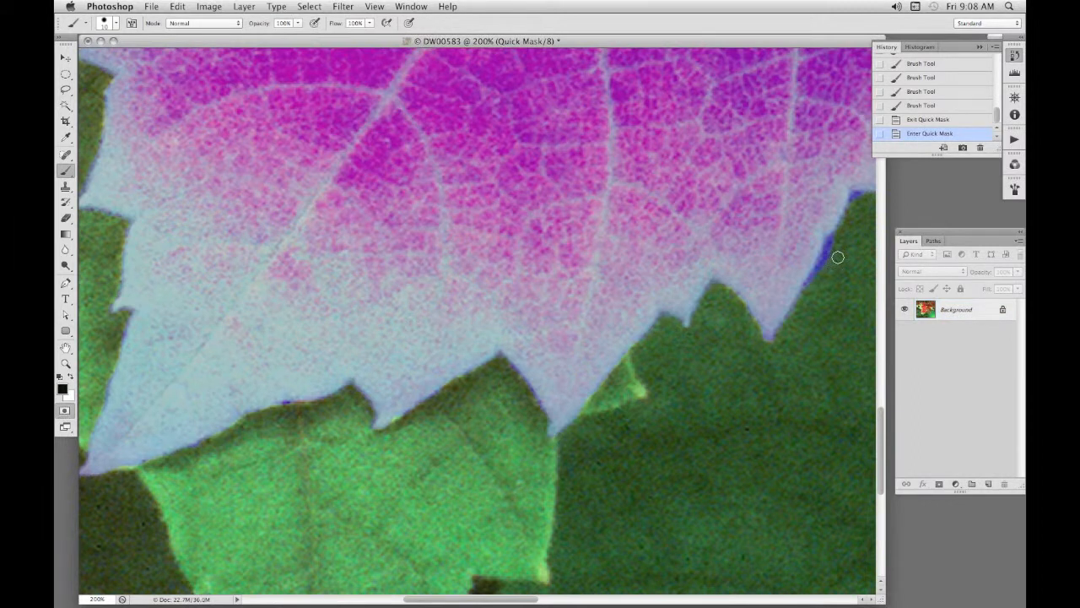
pyautogui.press('x')
pyautogui.moveTo(840, 238); pyautogui.dragTo(808, 292)
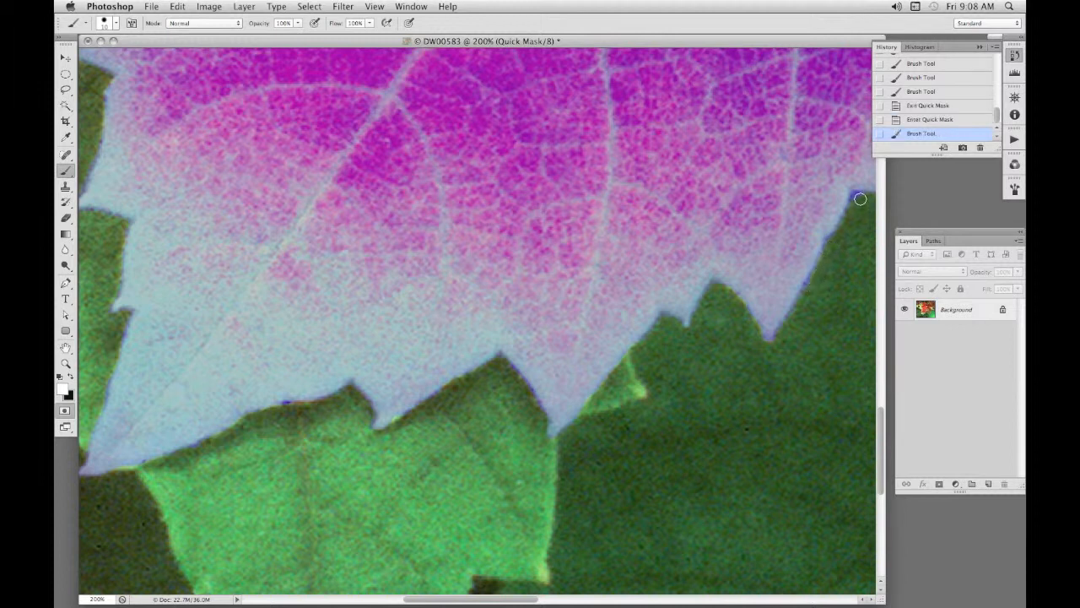
pyautogui.click(855, 201)
pyautogui.press('q')
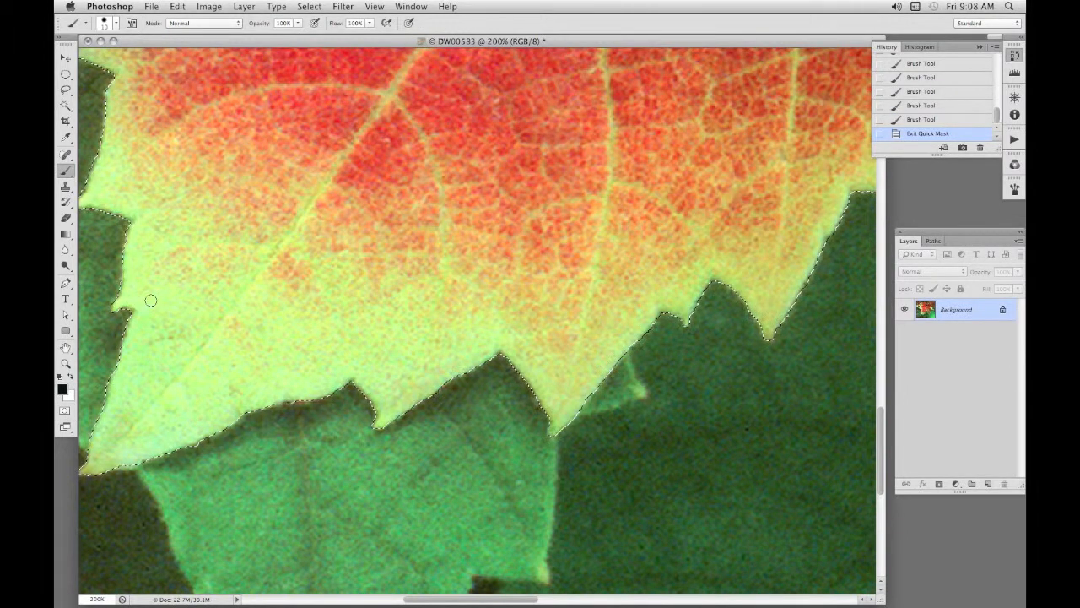
# Feather the leaf selection with a radius of 2 pixels.
pyautogui.moveTo(161, 292); pyautogui.dragTo(234, 295)
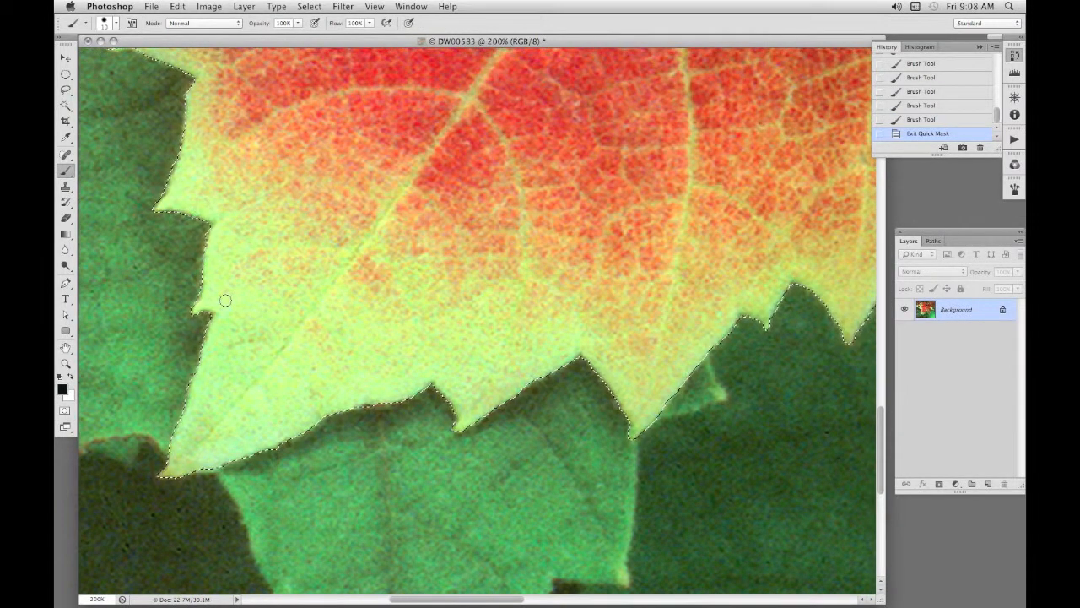
pyautogui.press('super+0')
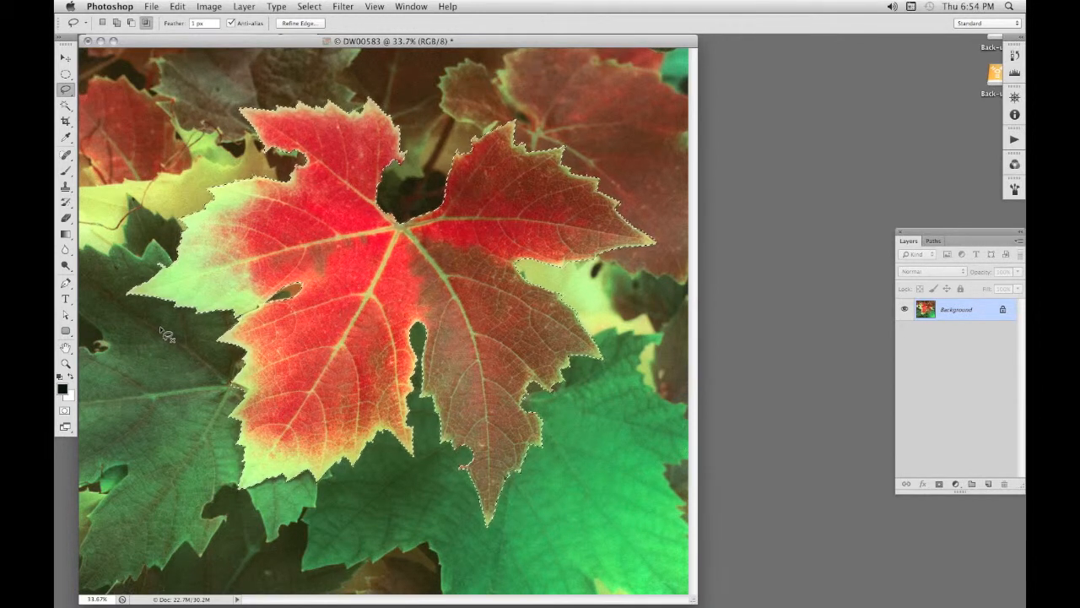
pyautogui.click(314, 10)
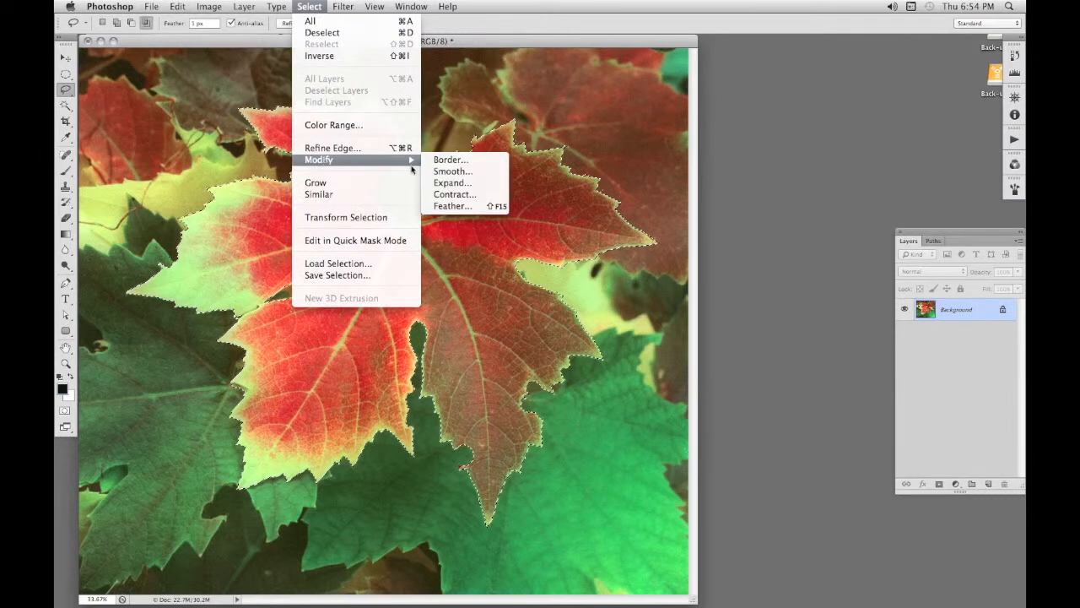
pyautogui.click(449, 205)
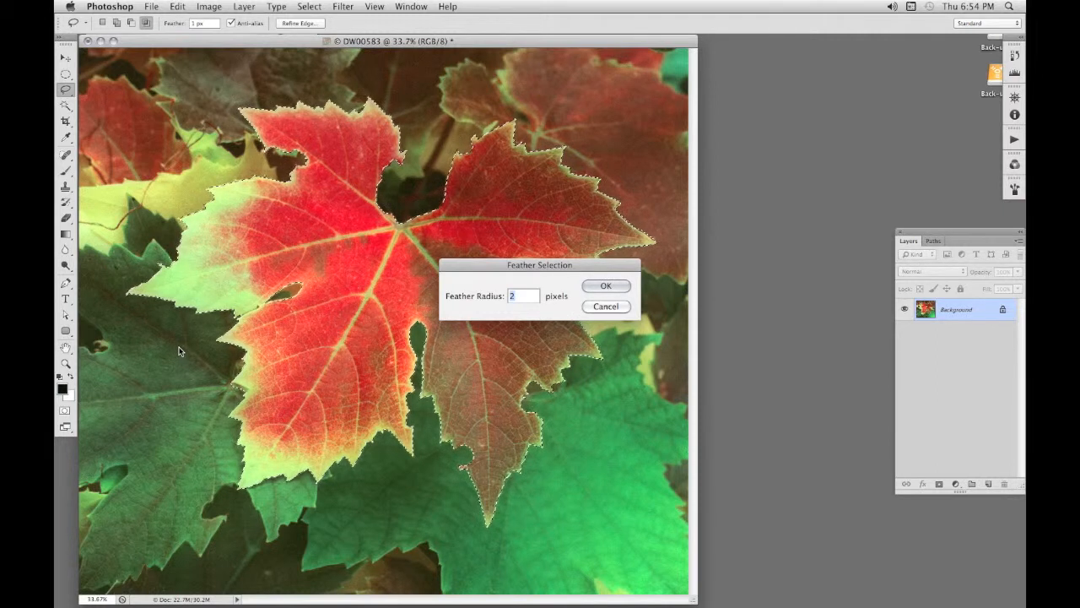
pyautogui.press('Return')
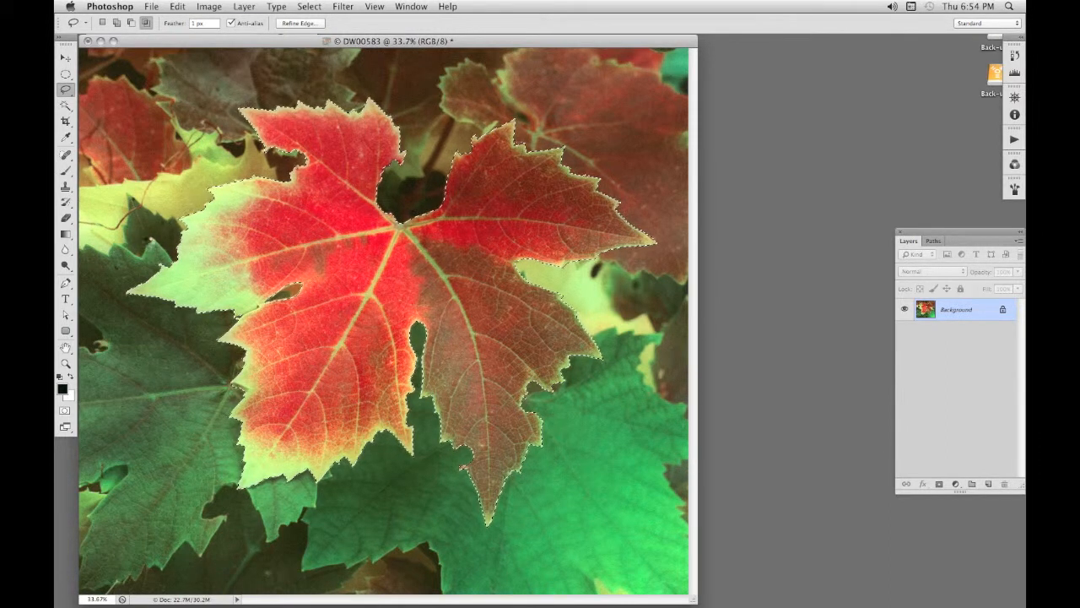
# Copy the selected leaf to a new layer and hide the Background layer.
pyautogui.press('super+j')
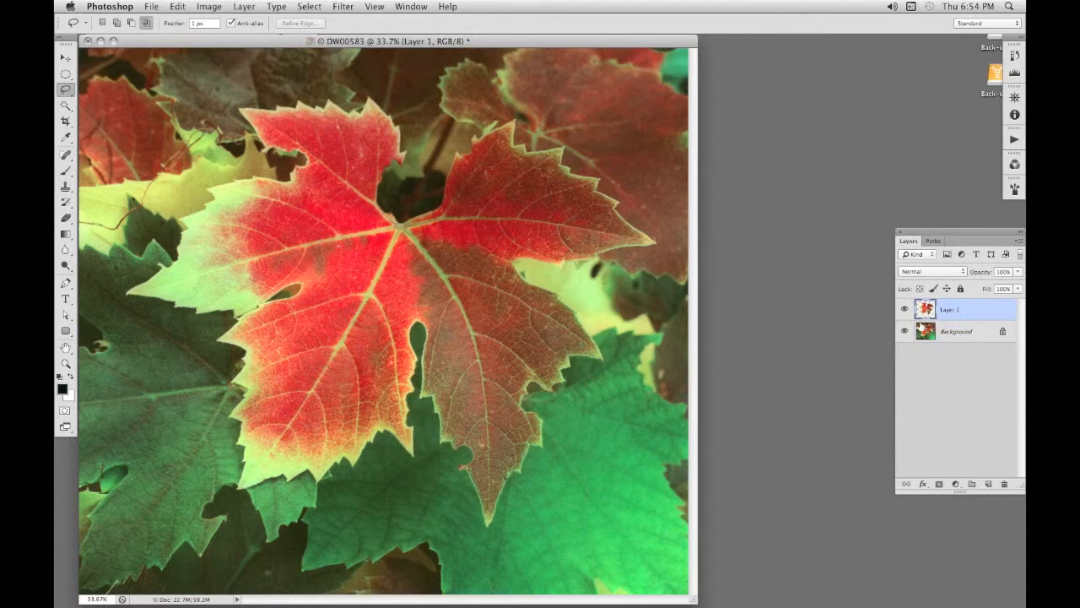
pyautogui.click(905, 331)
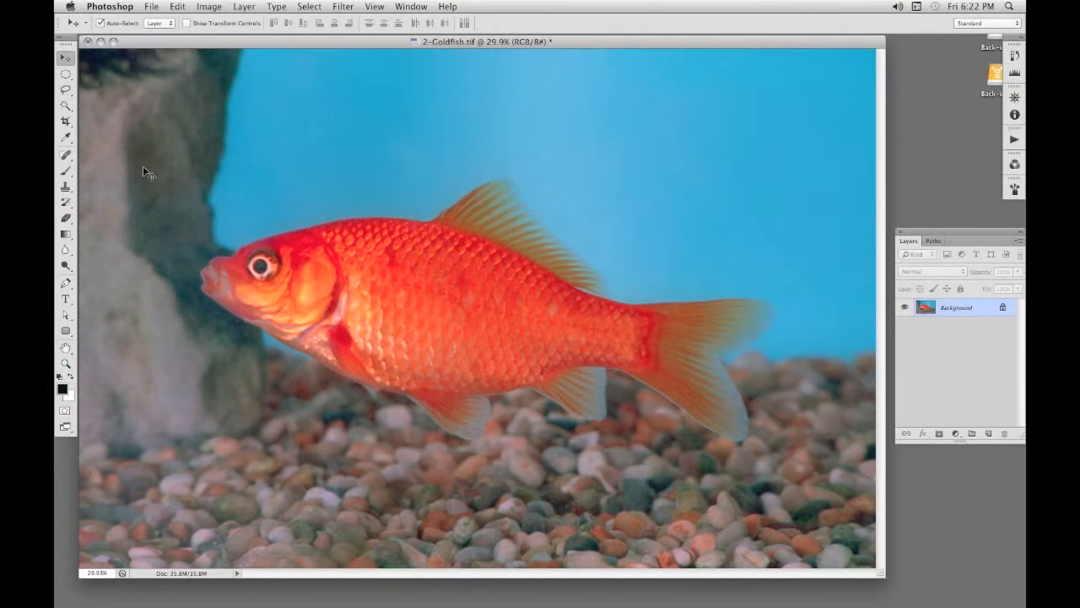
# Draw a loose Lasso selection around the whole goldfish, fins and tail included, and show it as a Quick Mask.
pyautogui.click(66, 89)
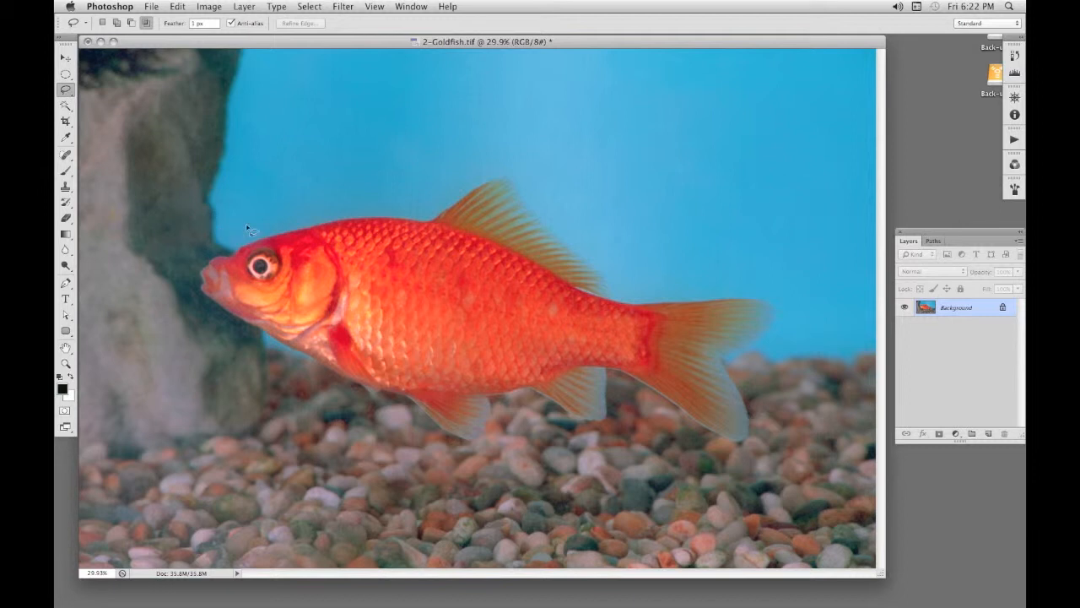
pyautogui.moveTo(296, 218); pyautogui.dragTo(445, 199)
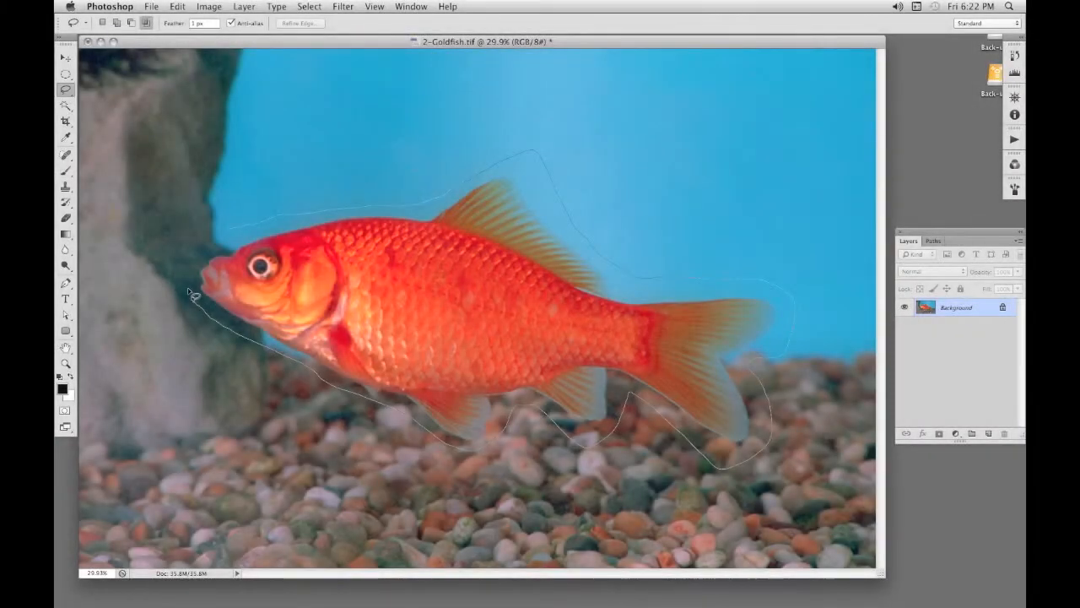
pyautogui.moveTo(189, 295)
pyautogui.mouseDown()
pyautogui.moveTo(187, 259)
pyautogui.moveTo(234, 226)
pyautogui.mouseUp()
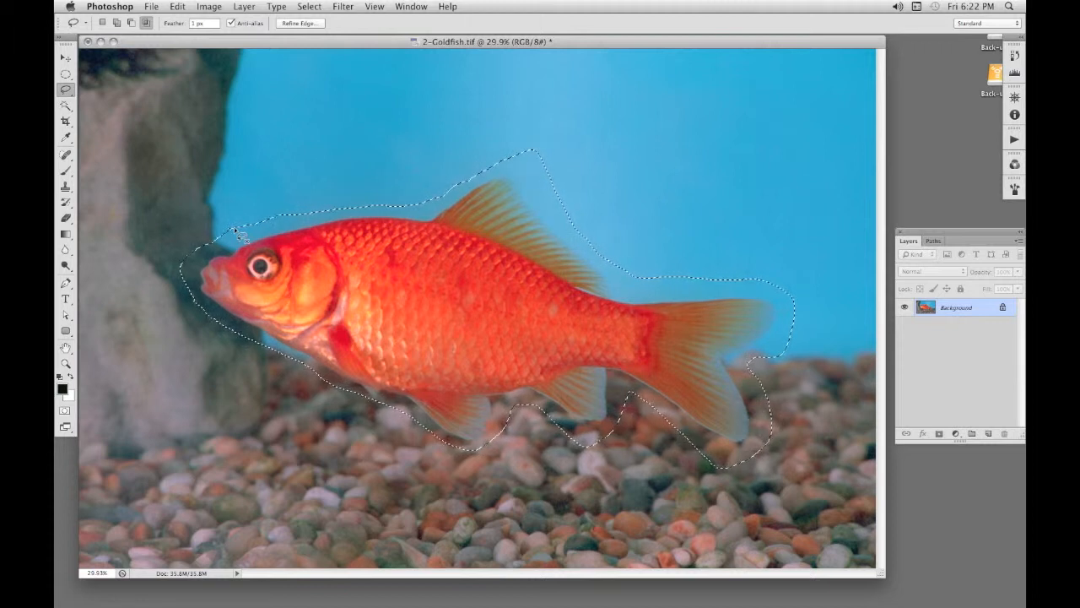
pyautogui.press('q')
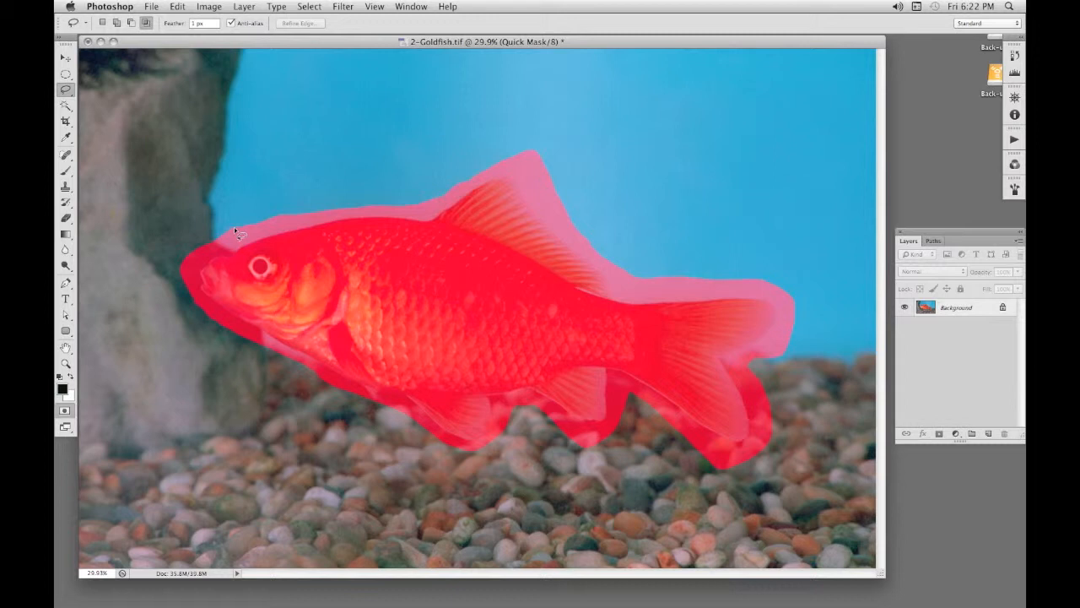
# Set the Quick Mask color to blue (#0324cc) indicating masked areas, and turn the goldfish selection into a Quick Mask.
pyautogui.doubleClick(64, 413)
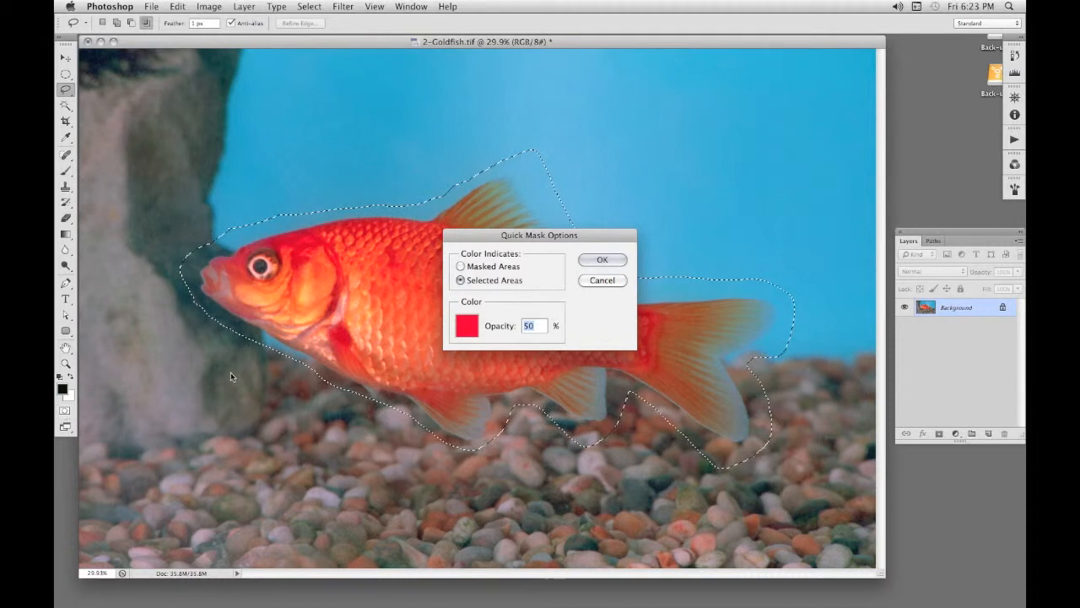
pyautogui.click(467, 325)
pyautogui.moveTo(632, 439); pyautogui.dragTo(633, 433)
pyautogui.click(617, 408)
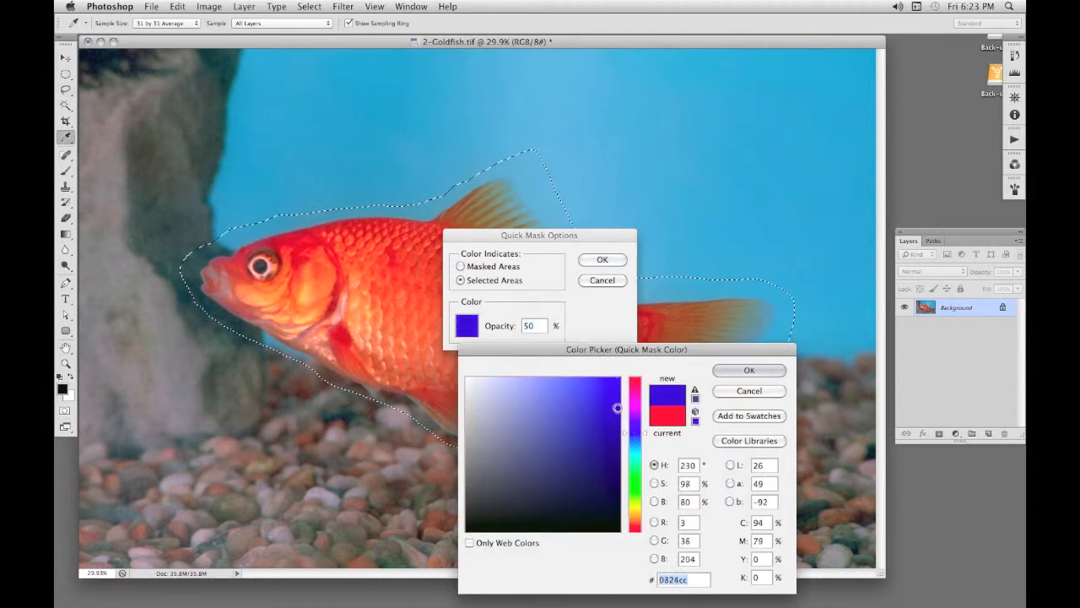
pyautogui.click(730, 369)
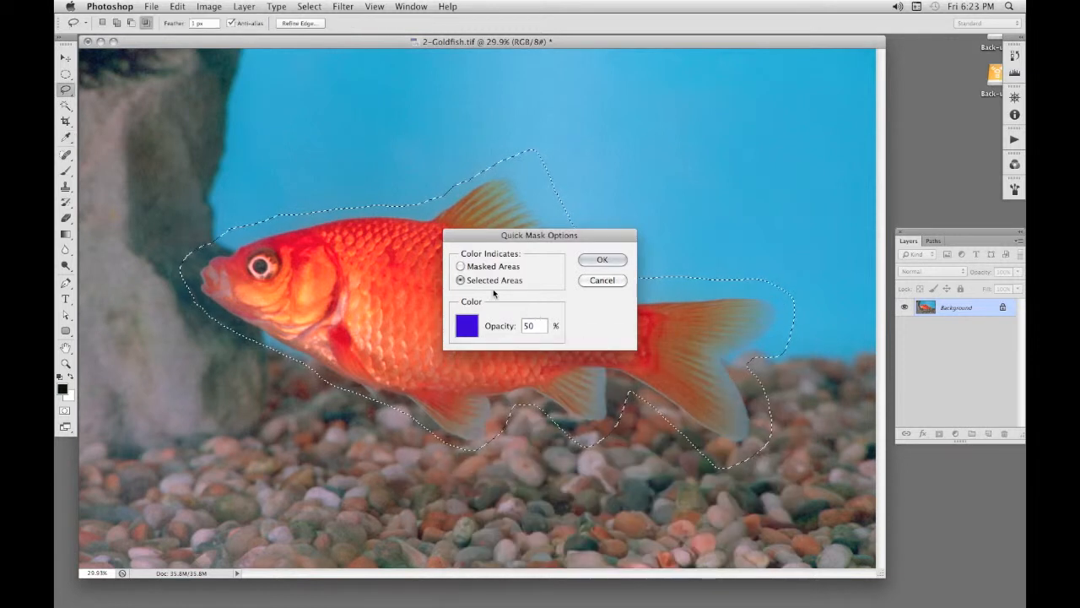
pyautogui.click(462, 267)
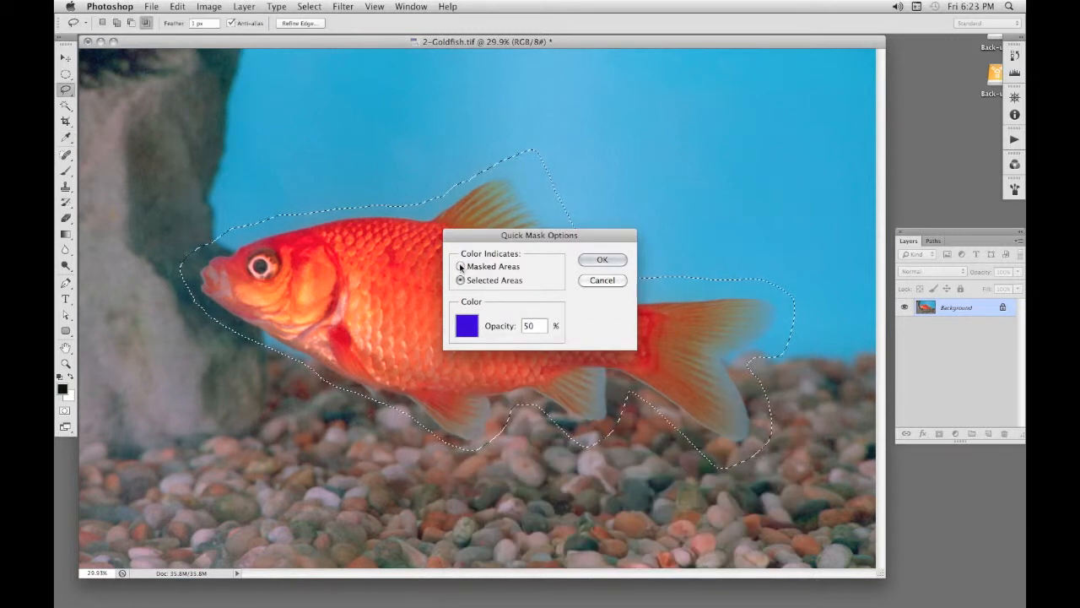
pyautogui.click(608, 260)
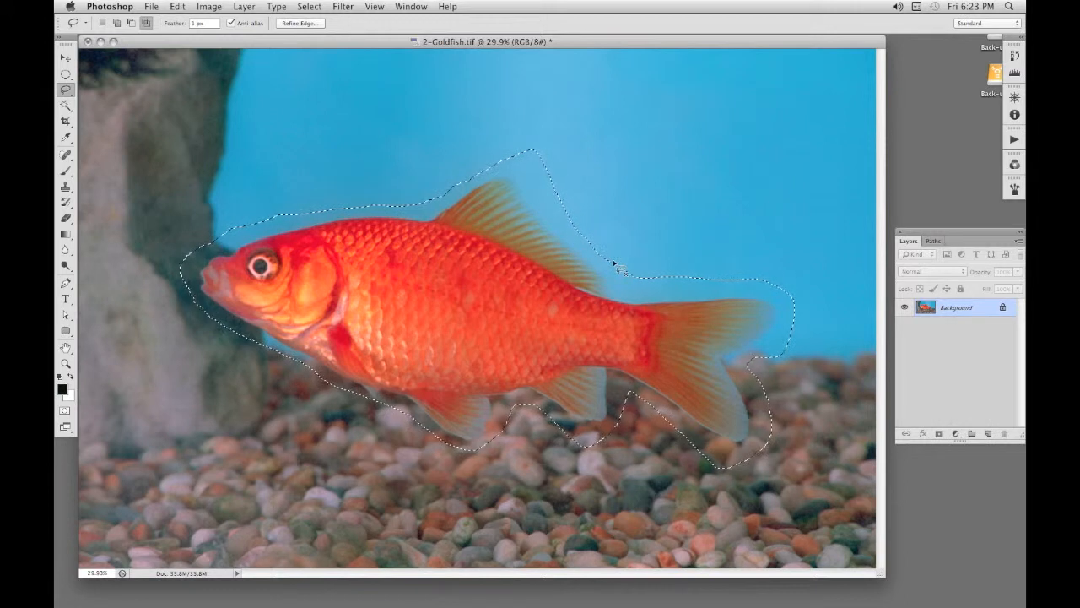
pyautogui.press('q')
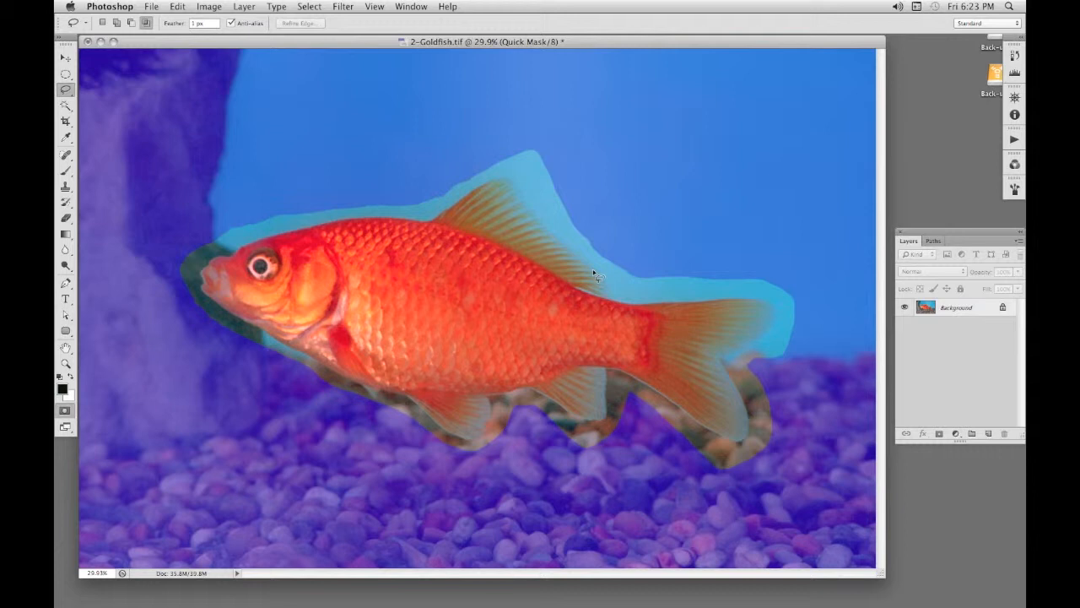
# Raise the 100 px brush's hardness to about 87% and paint black mask over the background above the goldfish's mouth.
pyautogui.doubleClick(65, 364)
pyautogui.moveTo(169, 284); pyautogui.dragTo(517, 324)
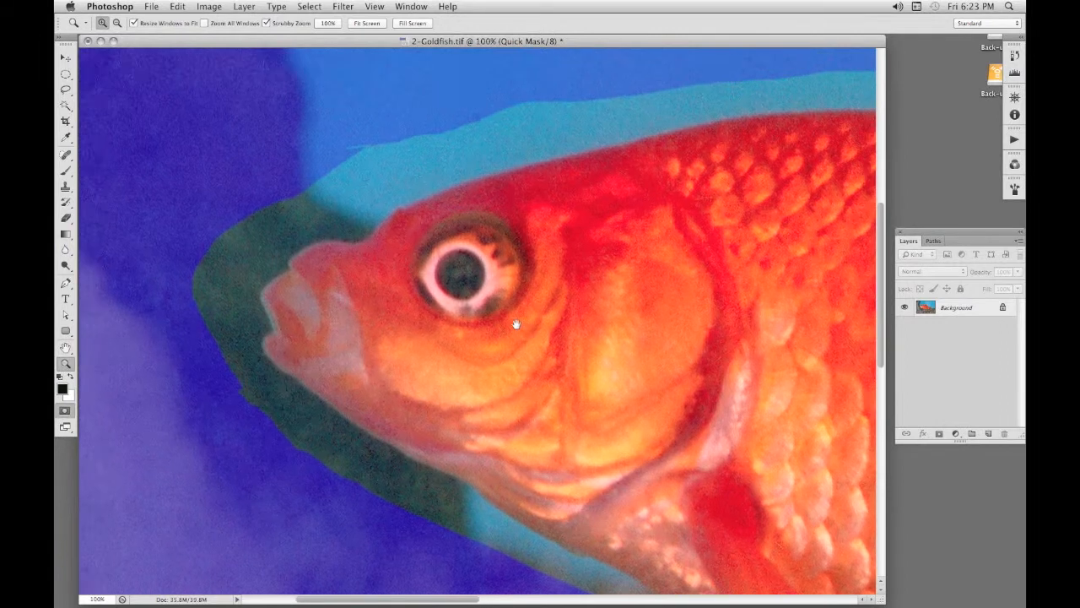
pyautogui.click(66, 171)
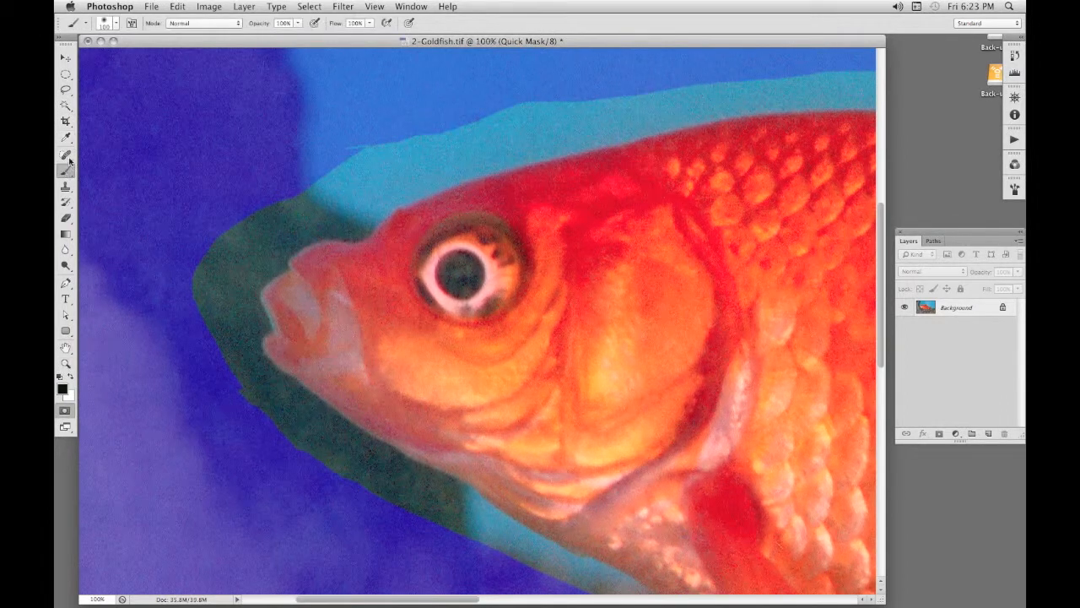
pyautogui.click(102, 23)
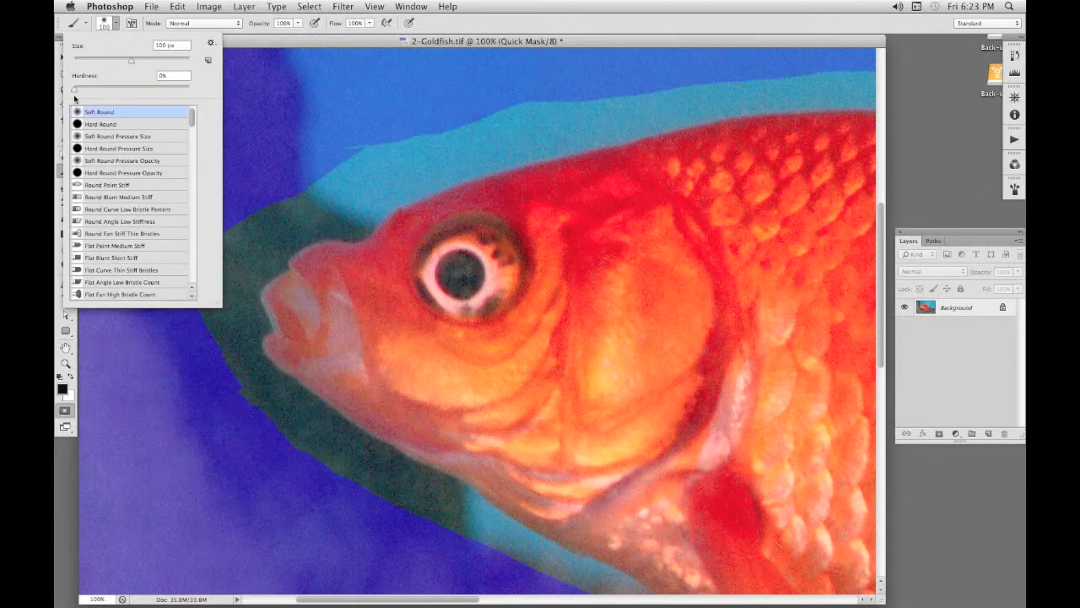
pyautogui.moveTo(74, 91); pyautogui.dragTo(176, 92)
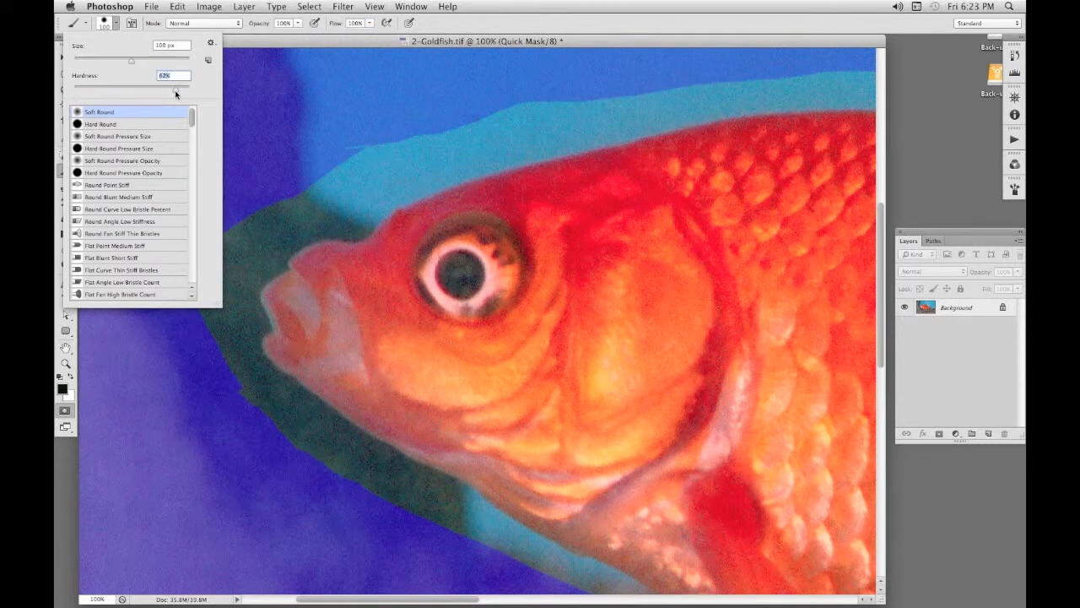
pyautogui.click(104, 24)
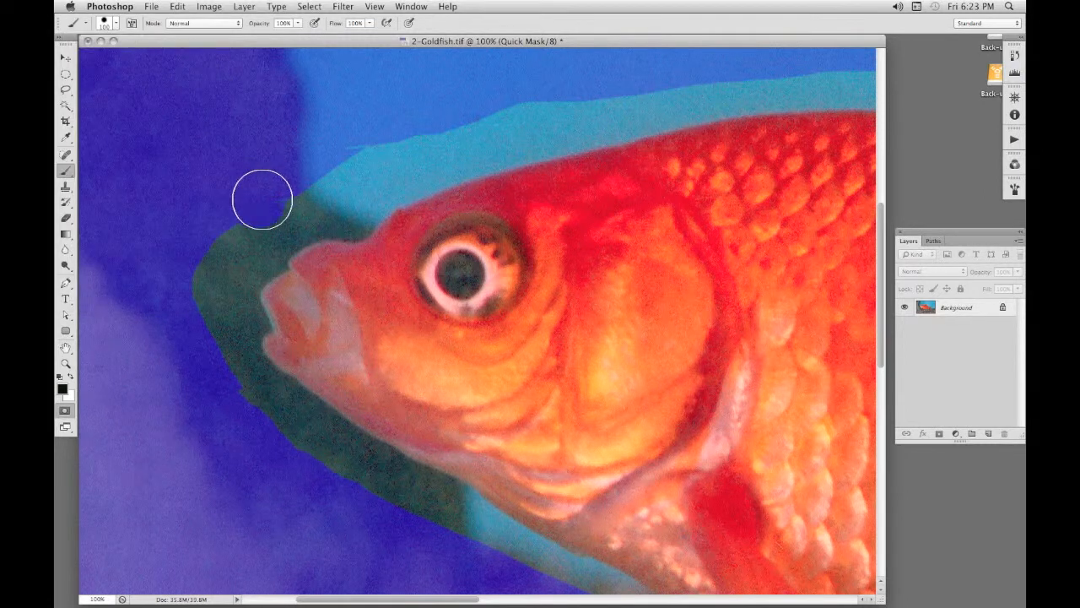
pyautogui.moveTo(301, 199)
pyautogui.mouseDown()
pyautogui.moveTo(351, 211)
pyautogui.moveTo(323, 208)
pyautogui.moveTo(236, 237)
pyautogui.moveTo(257, 247)
pyautogui.mouseUp()
# Reduce the brush to about 25 px and paint the mask along the goldfish's lips, lower jaw and throat, enlarging the brush for leftover areas.
pyautogui.press('[')
pyautogui.press('[')
pyautogui.press('[')
pyautogui.press('[')
pyautogui.press('[')
pyautogui.press('[')
pyautogui.press('[')
pyautogui.press('[')
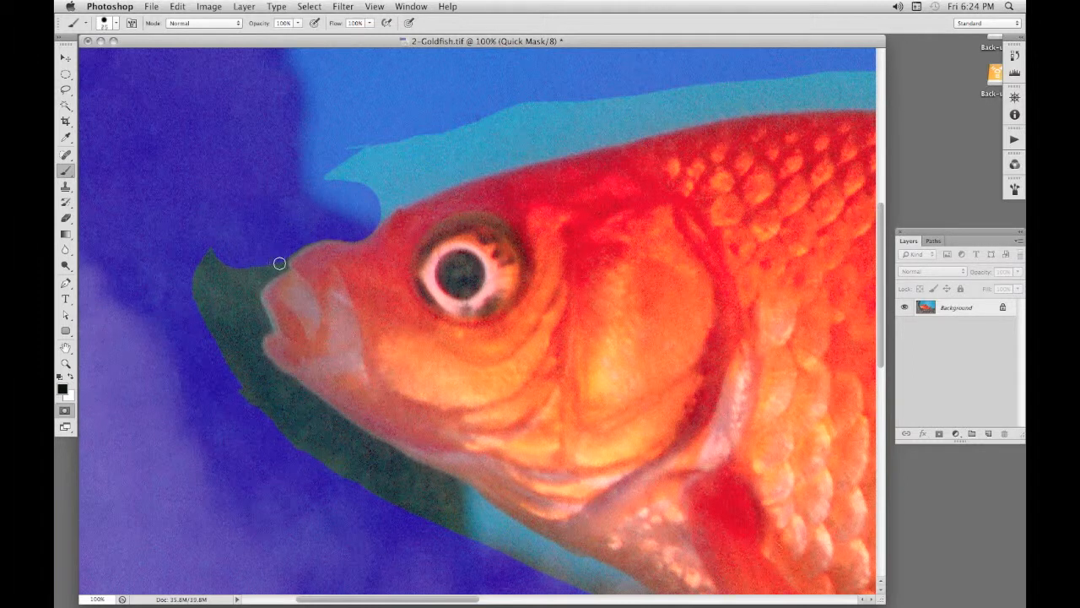
pyautogui.moveTo(264, 276)
pyautogui.mouseDown()
pyautogui.moveTo(246, 280)
pyautogui.moveTo(260, 319)
pyautogui.mouseUp()
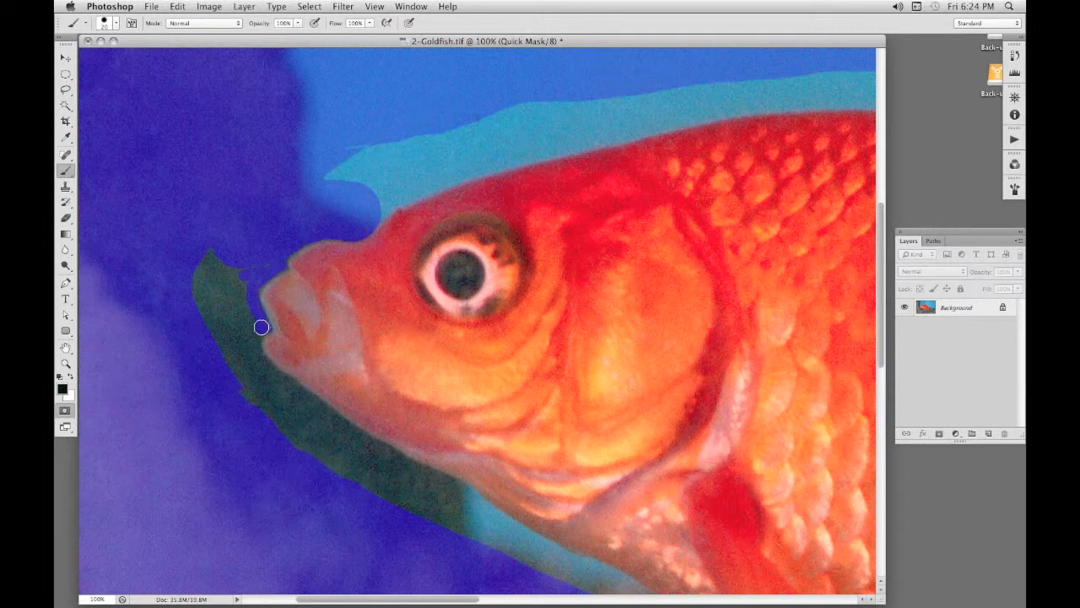
pyautogui.moveTo(258, 331)
pyautogui.mouseDown()
pyautogui.moveTo(256, 272)
pyautogui.moveTo(202, 250)
pyautogui.moveTo(239, 261)
pyautogui.moveTo(212, 264)
pyautogui.moveTo(239, 286)
pyautogui.moveTo(261, 268)
pyautogui.moveTo(225, 287)
pyautogui.moveTo(285, 392)
pyautogui.moveTo(365, 455)
pyautogui.moveTo(459, 500)
pyautogui.moveTo(421, 506)
pyautogui.moveTo(298, 440)
pyautogui.moveTo(210, 321)
pyautogui.mouseUp()
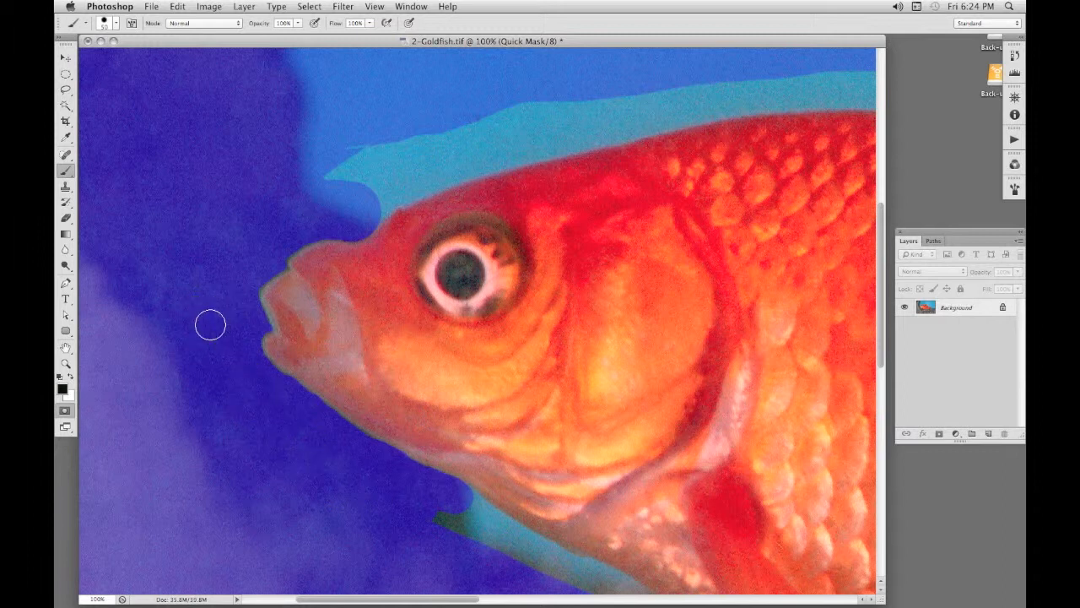
pyautogui.moveTo(424, 498)
pyautogui.mouseDown()
pyautogui.moveTo(454, 495)
pyautogui.moveTo(482, 518)
pyautogui.mouseUp()
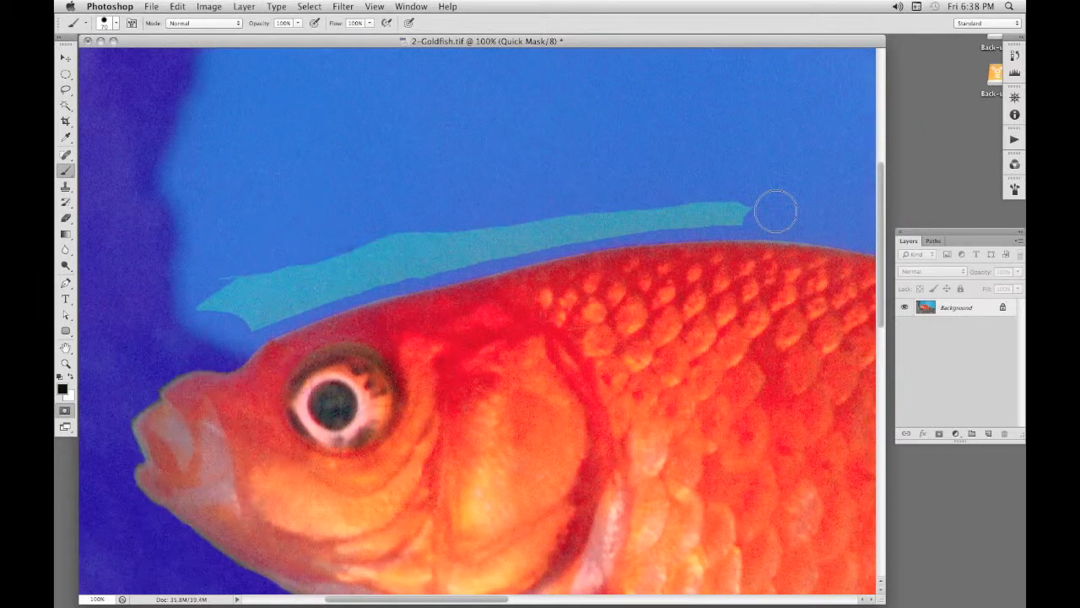
# Mask the remaining strip above the head and back with a 70 px brush, and turn the Quick Mask into a selection.
pyautogui.moveTo(775, 211)
pyautogui.mouseDown()
pyautogui.moveTo(360, 253)
pyautogui.moveTo(432, 236)
pyautogui.moveTo(389, 248)
pyautogui.moveTo(429, 264)
pyautogui.moveTo(223, 324)
pyautogui.moveTo(320, 268)
pyautogui.moveTo(296, 266)
pyautogui.moveTo(224, 292)
pyautogui.mouseUp()
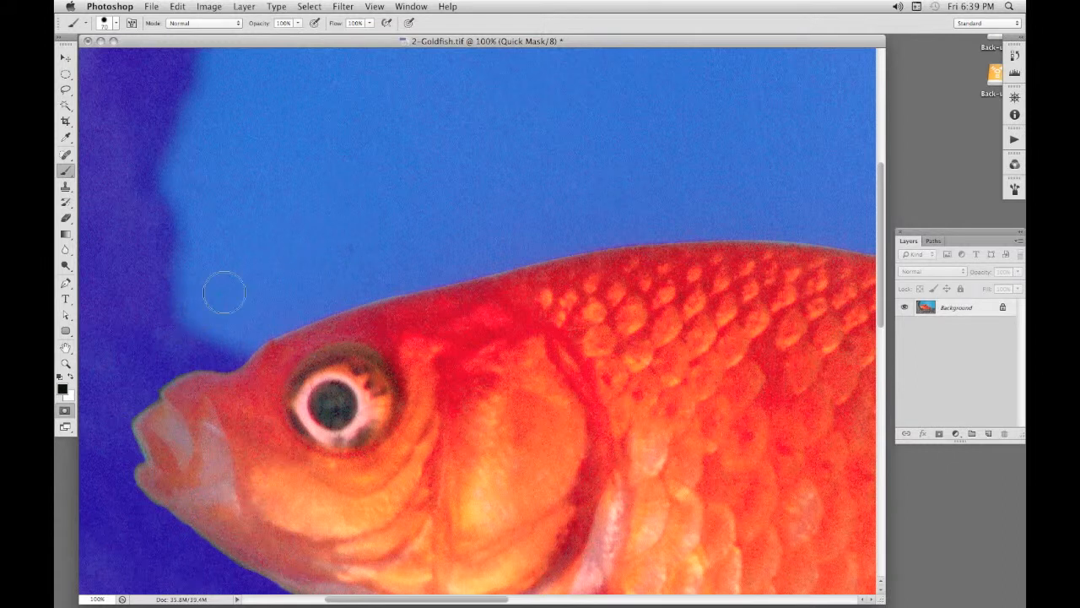
pyautogui.press('super+0')
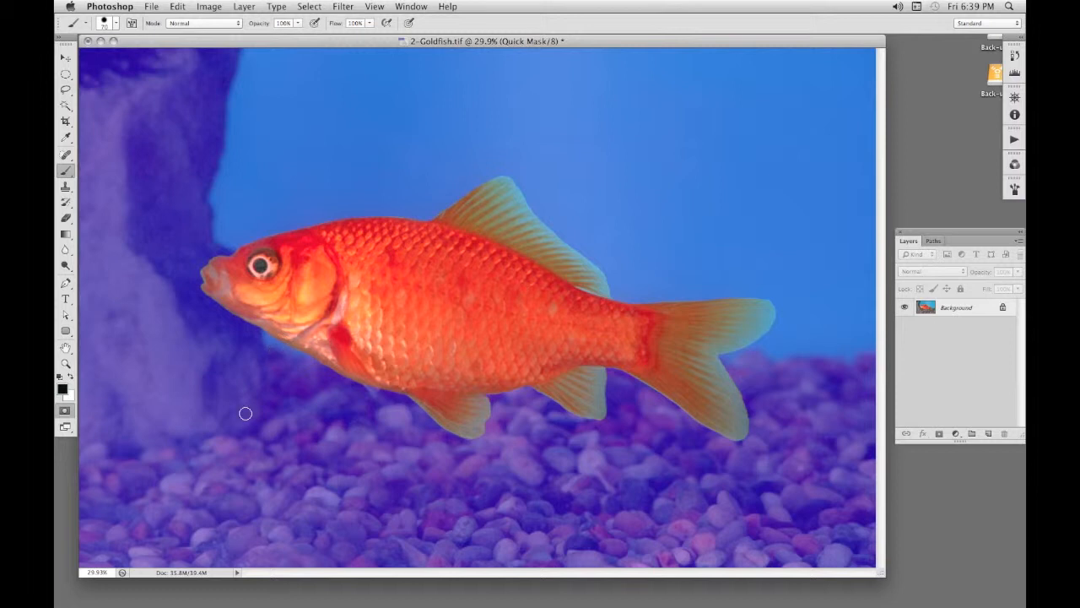
pyautogui.press('q')
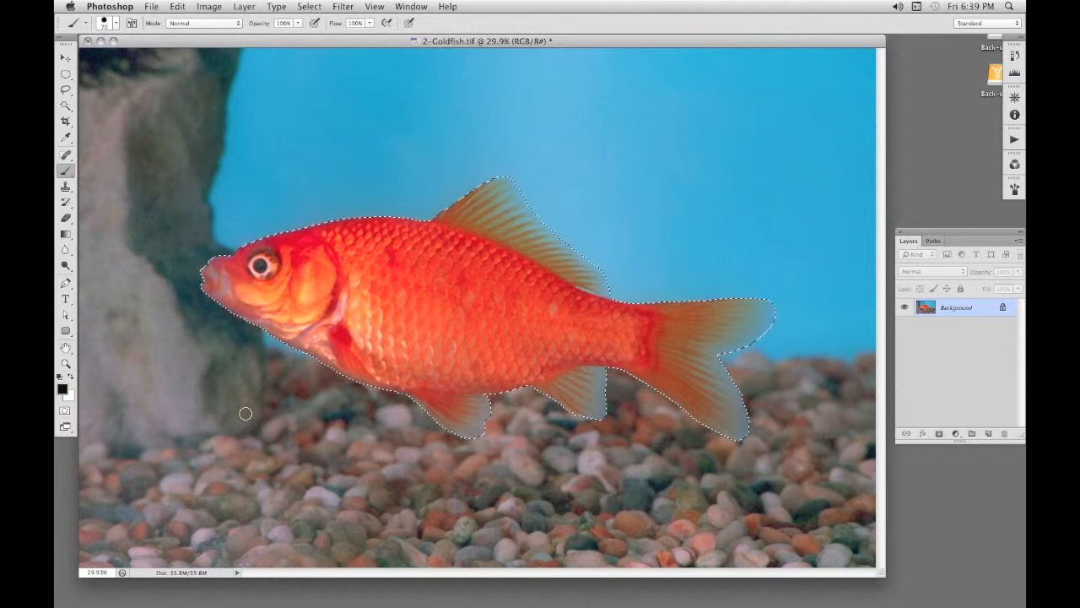
# Feather the goldfish selection with a radius of 2 pixels.
pyautogui.click(308, 7)
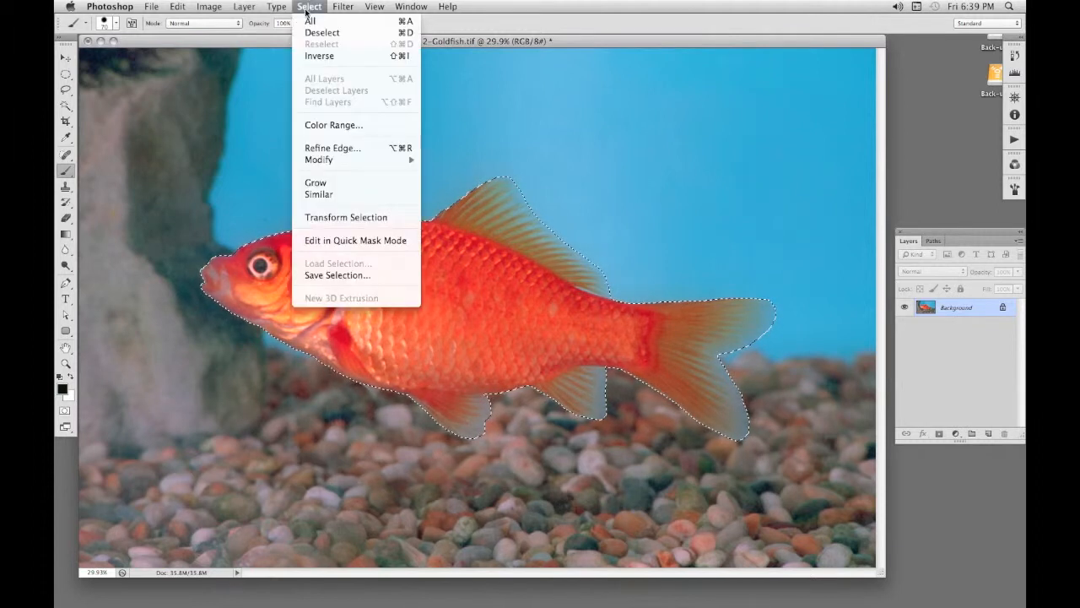
pyautogui.moveTo(338, 159)
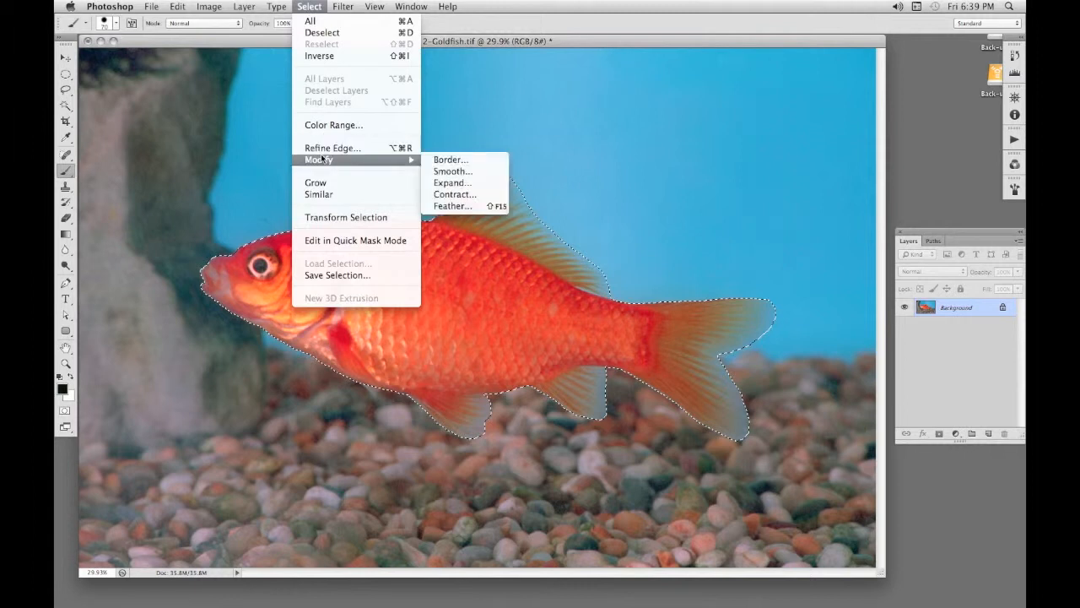
pyautogui.click(436, 203)
pyautogui.write('2')
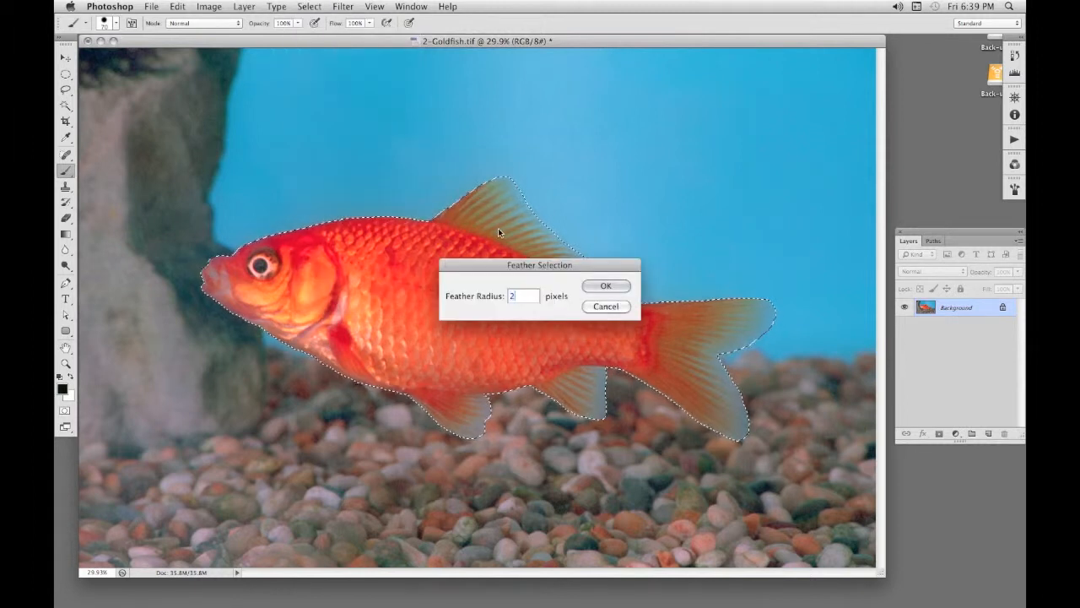
pyautogui.press('Return')
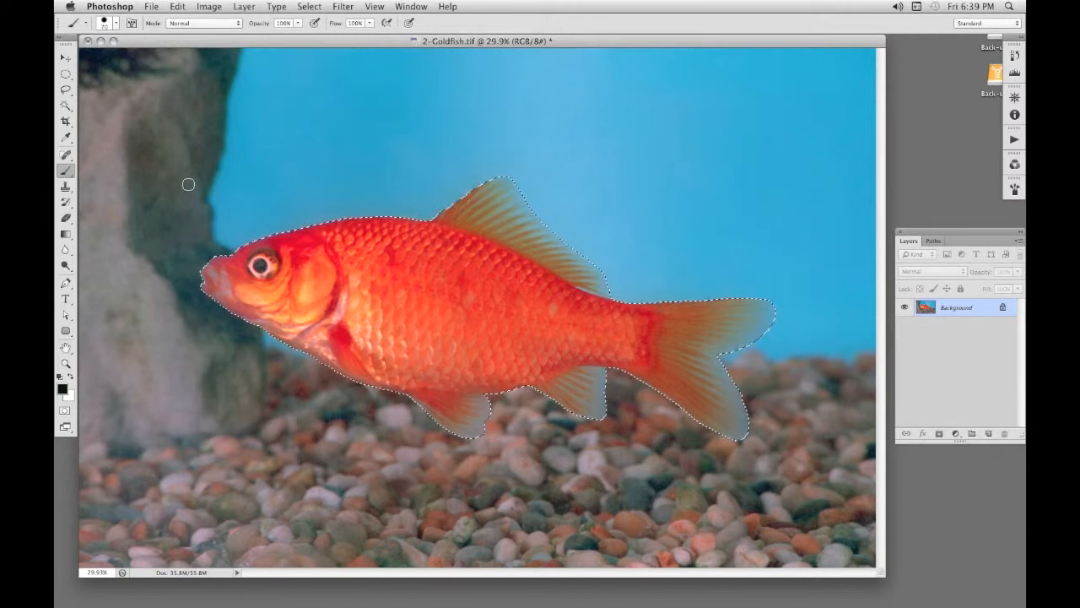
# Copy the selected goldfish to its own layer and hide the Background layer.
pyautogui.hotkey('ctrl', 'j')
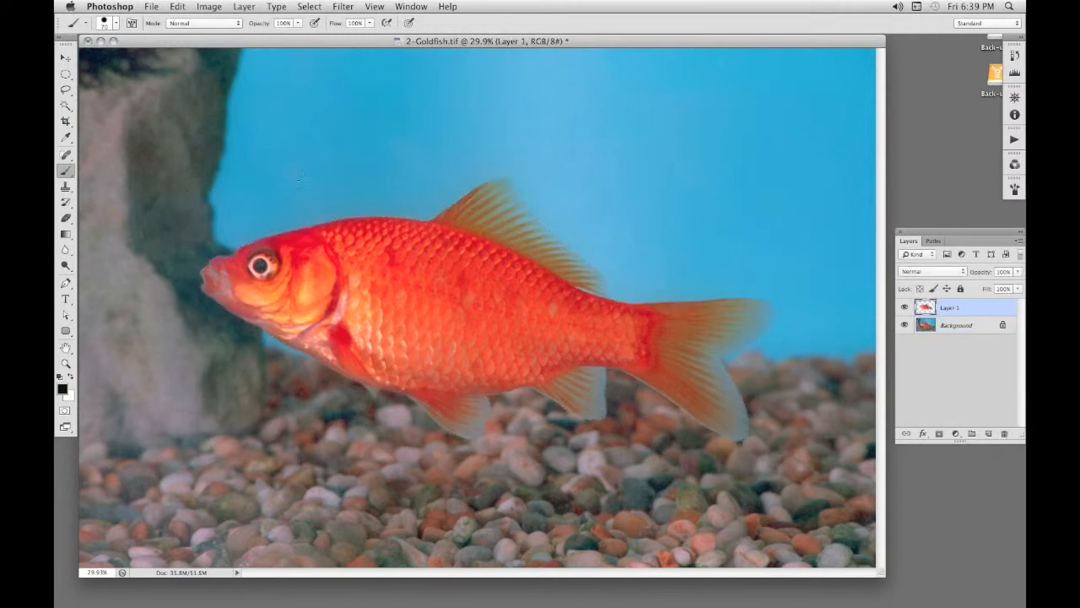
pyautogui.click(905, 326)
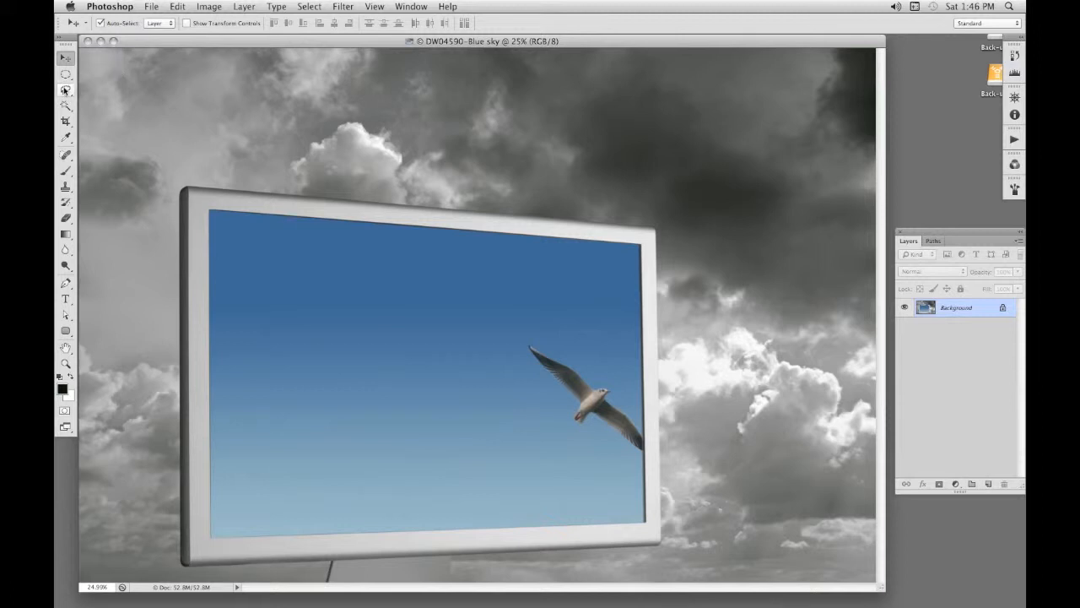
# Start a Polygonal Lasso outline at the blue screen's upper-left inner corner and run it along the top edge.
pyautogui.click(65, 90)
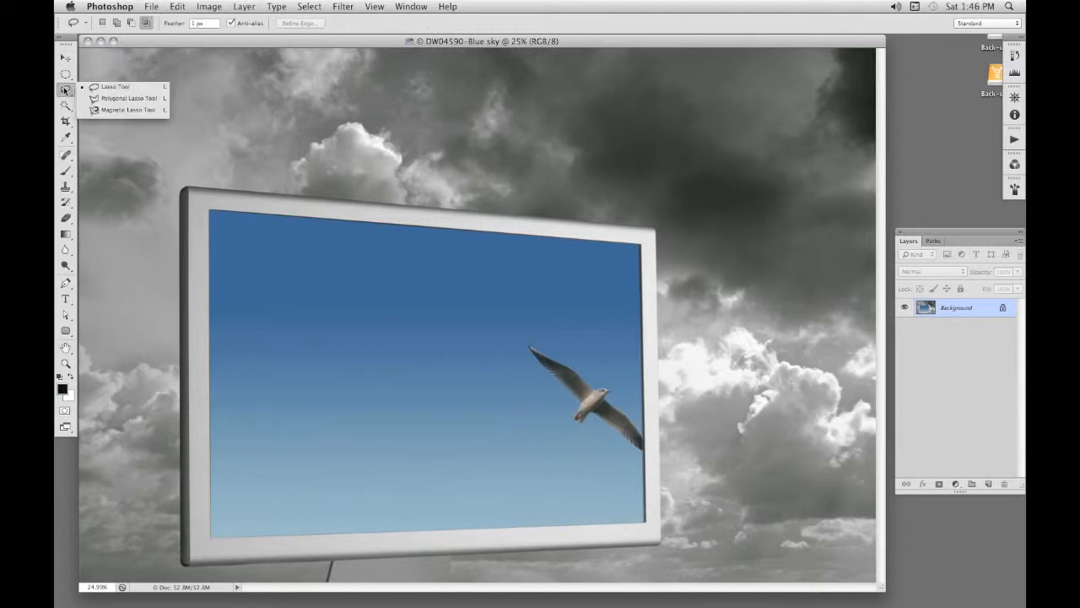
pyautogui.click(116, 98)
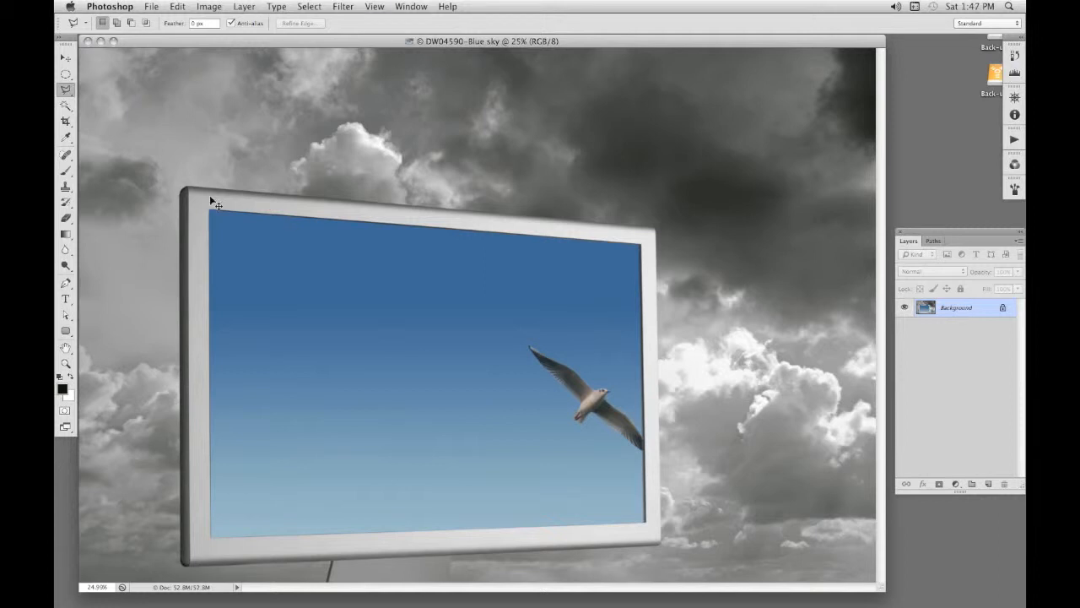
pyautogui.press('super+plus')
pyautogui.press('super+plus')
pyautogui.press('super+plus')
pyautogui.press('super+plus')
pyautogui.moveTo(174, 174); pyautogui.dragTo(297, 178)
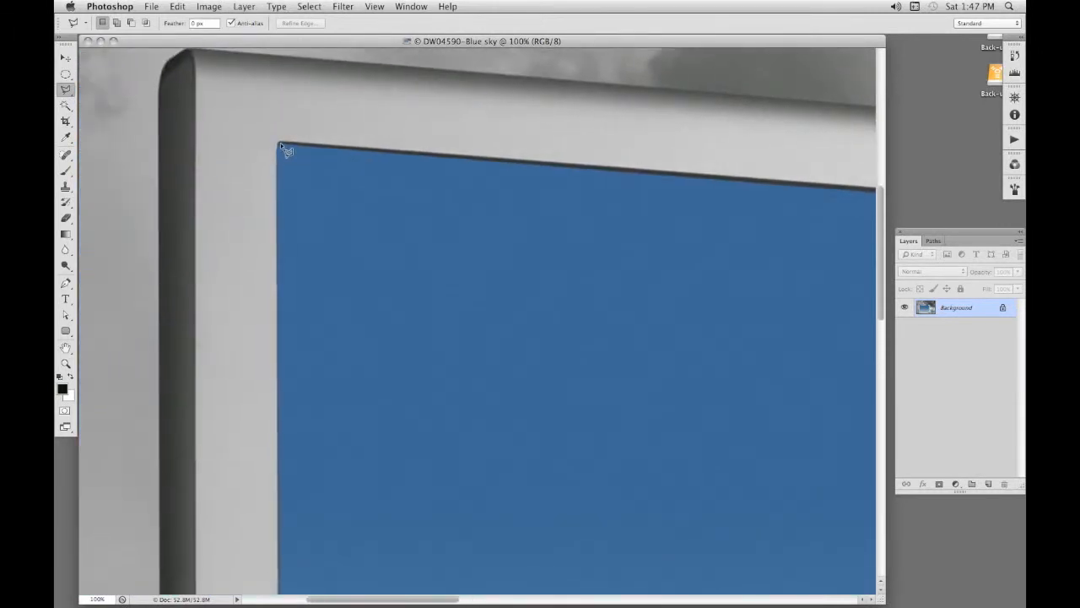
pyautogui.click(280, 143)
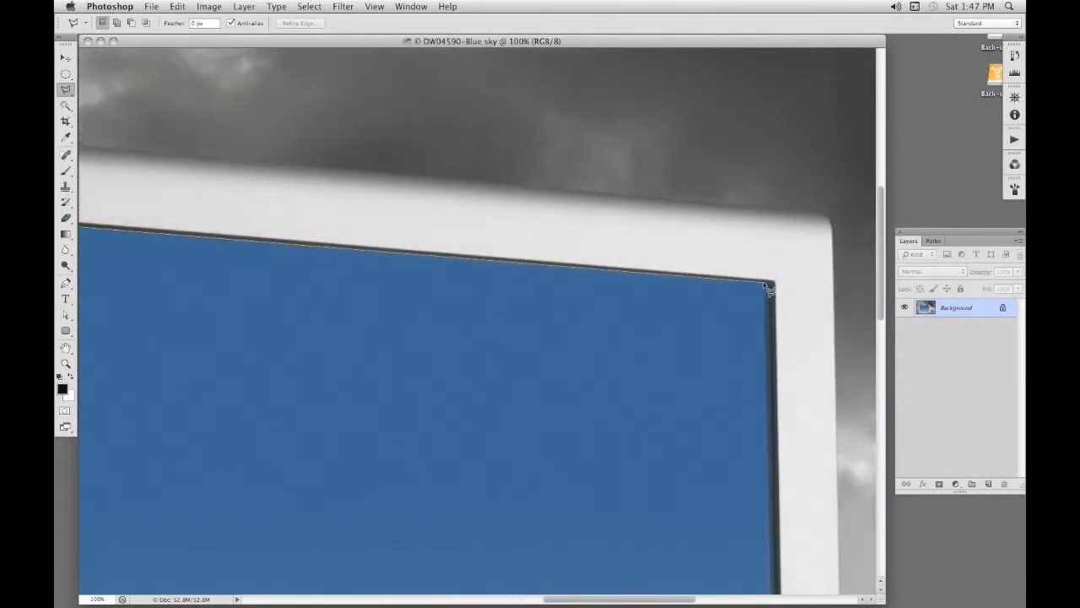
# Continue the polygonal outline down the screen's right inner edge and around its lower-right corner.
pyautogui.scroll(-10, 758, 439)
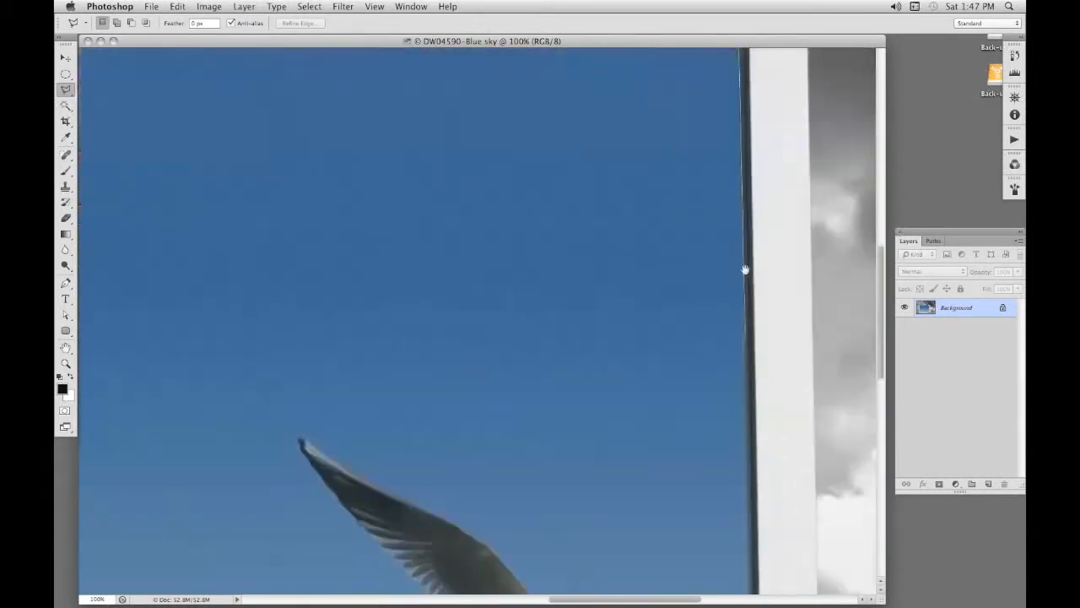
pyautogui.scroll(-5, 743, 437)
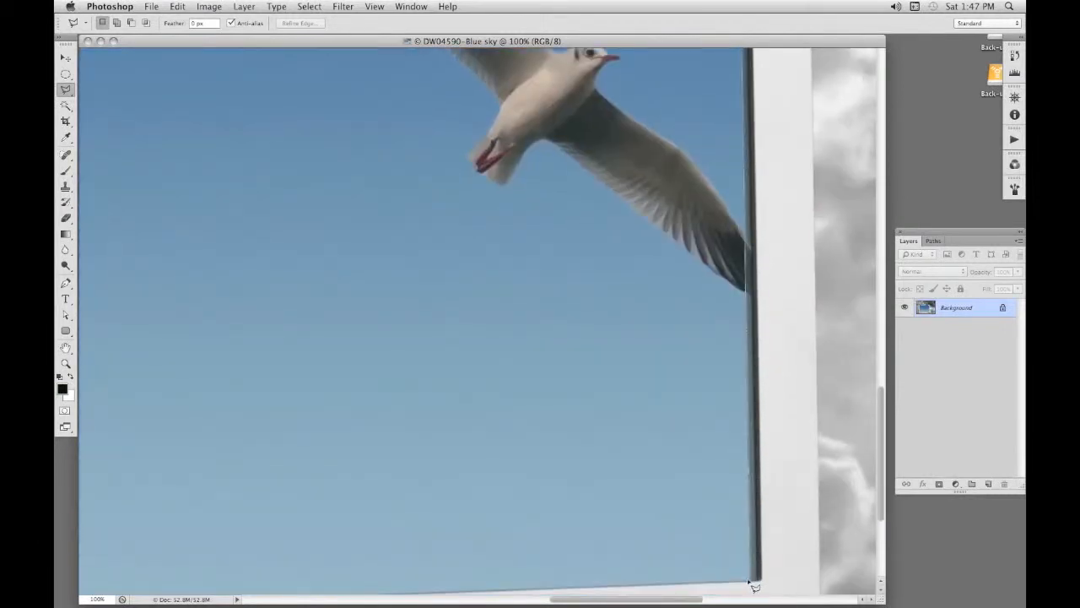
pyautogui.moveTo(732, 568); pyautogui.dragTo(791, 326)
pyautogui.click(817, 356)
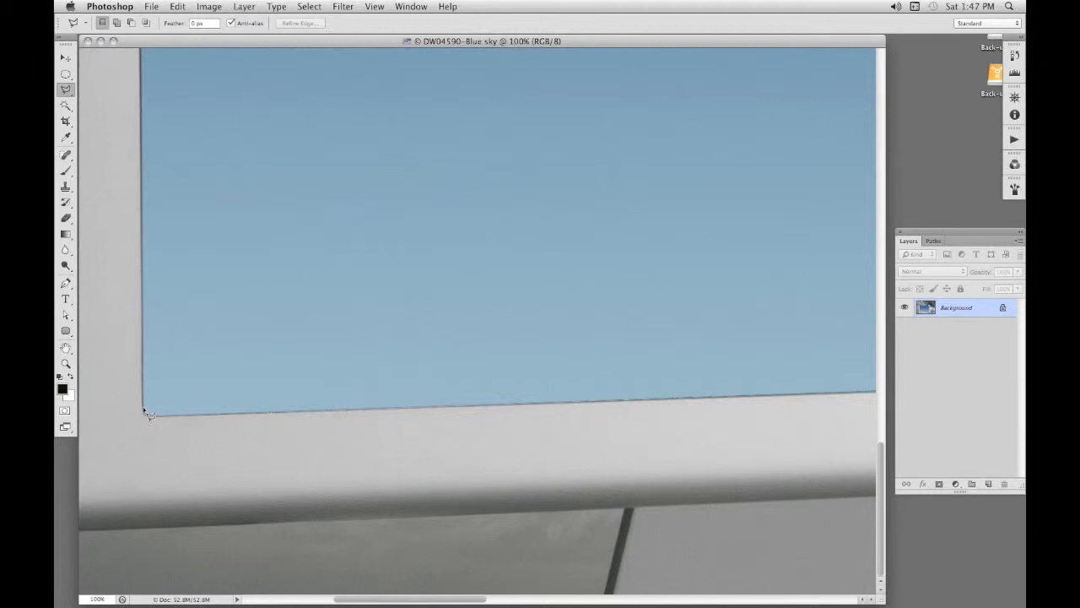
# Carry the outline up the screen's left inner edge and close the selection at its starting corner.
pyautogui.moveTo(143, 270); pyautogui.dragTo(174, 548)
pyautogui.moveTo(176, 313); pyautogui.dragTo(175, 582)
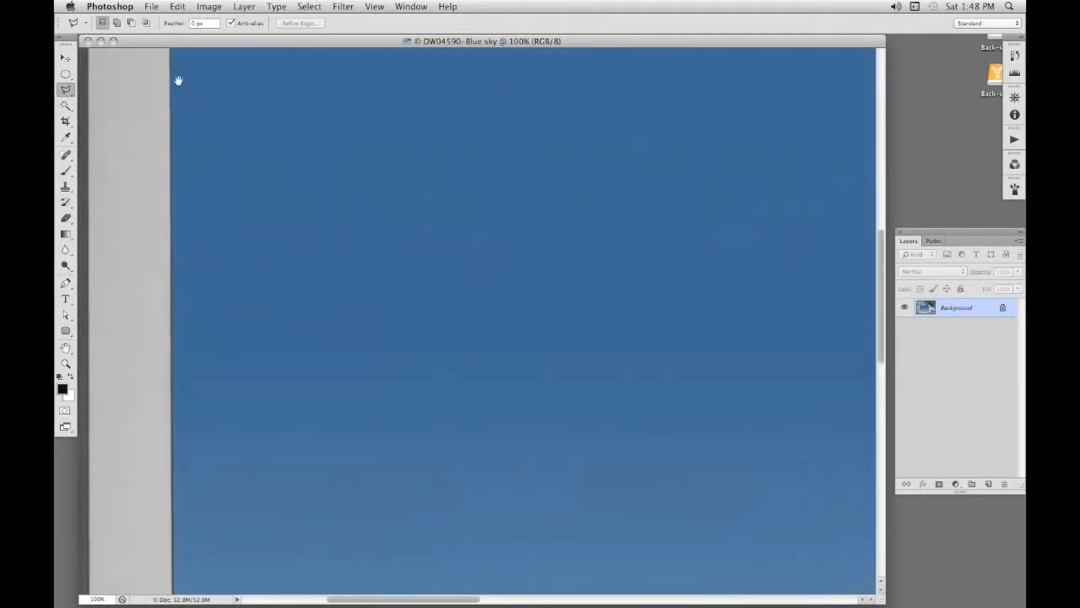
pyautogui.moveTo(177, 80); pyautogui.dragTo(176, 210)
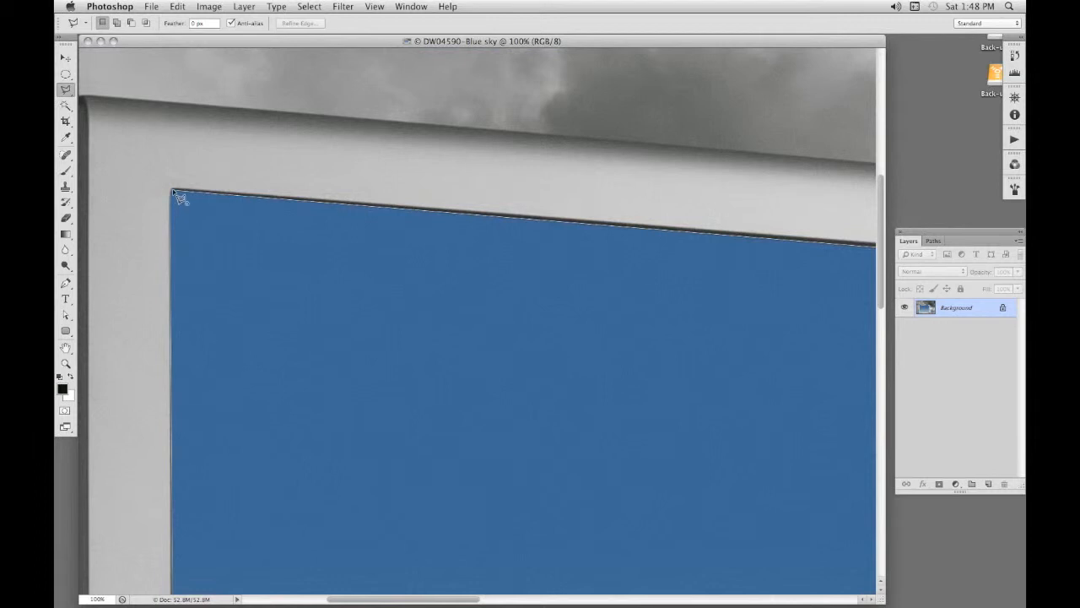
pyautogui.click(174, 193)
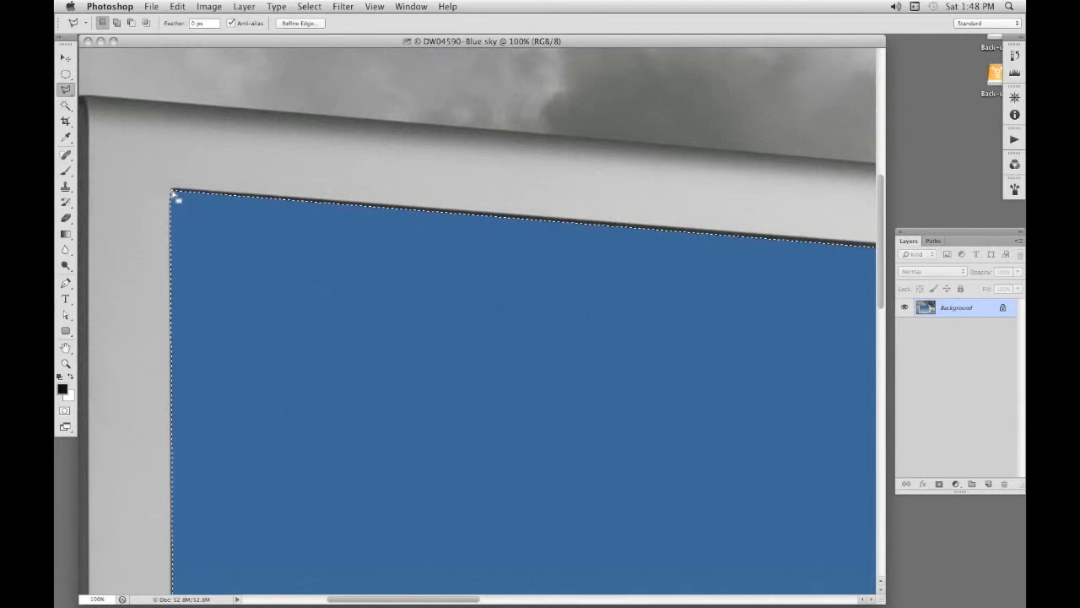
pyautogui.press('super+0')
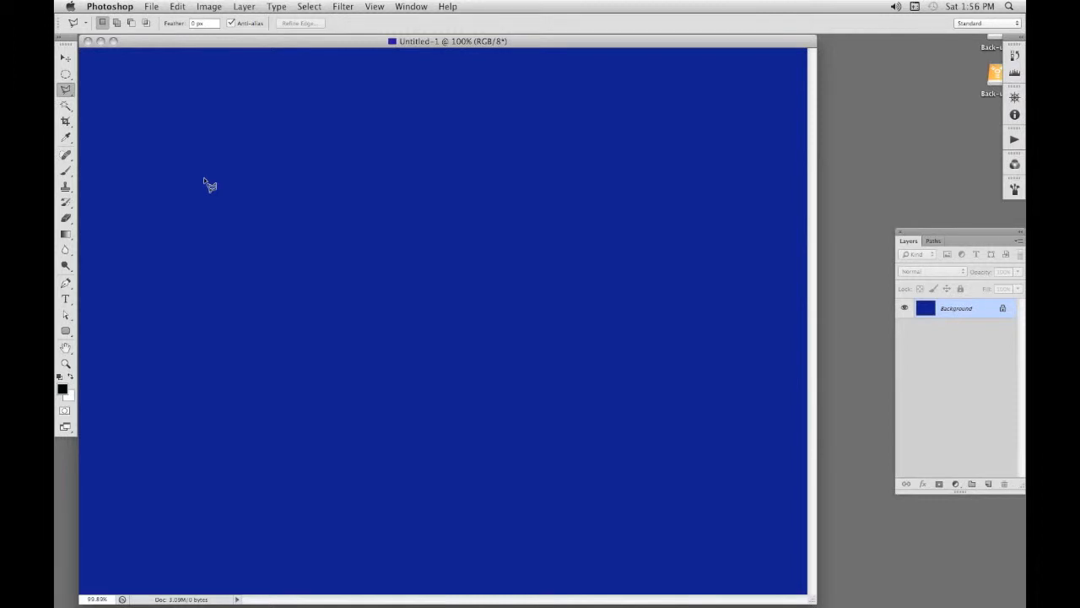
# Draw a closed selection mixing freehand and straight segments on the blue canvas, using the Lasso with a 2 px feather.
pyautogui.rightClick(66, 89)
pyautogui.click(99, 88)
pyautogui.write('2')
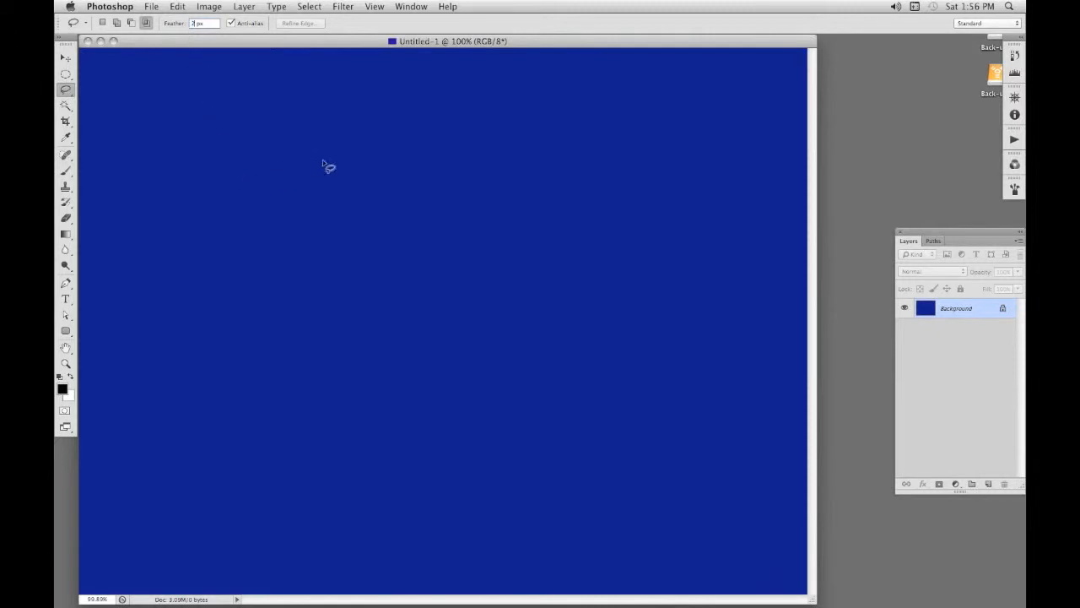
pyautogui.moveTo(343, 168)
pyautogui.mouseDown()
pyautogui.moveTo(402, 186)
pyautogui.moveTo(411, 208)
pyautogui.moveTo(459, 224)
pyautogui.moveTo(587, 305)
pyautogui.mouseUp()
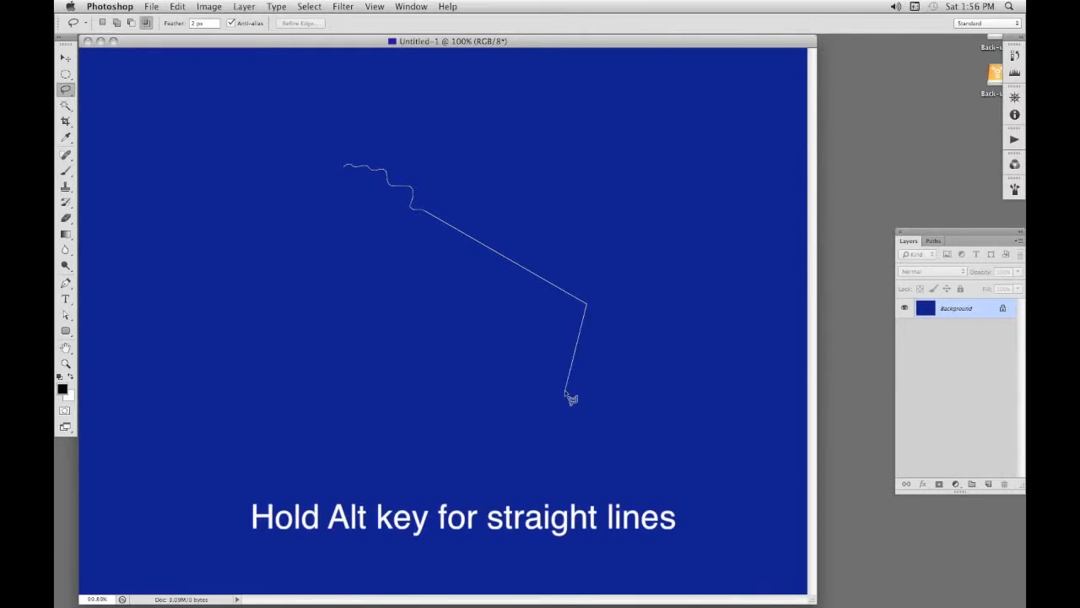
pyautogui.moveTo(565, 393)
pyautogui.mouseDown()
pyautogui.moveTo(447, 435)
pyautogui.moveTo(380, 425)
pyautogui.moveTo(350, 438)
pyautogui.moveTo(340, 415)
pyautogui.moveTo(310, 424)
pyautogui.moveTo(295, 390)
pyautogui.mouseUp()
pyautogui.moveTo(285, 323)
pyautogui.mouseDown()
pyautogui.moveTo(275, 272)
pyautogui.moveTo(261, 278)
pyautogui.moveTo(339, 272)
pyautogui.moveTo(242, 220)
pyautogui.moveTo(277, 171)
pyautogui.moveTo(351, 167)
pyautogui.mouseUp()
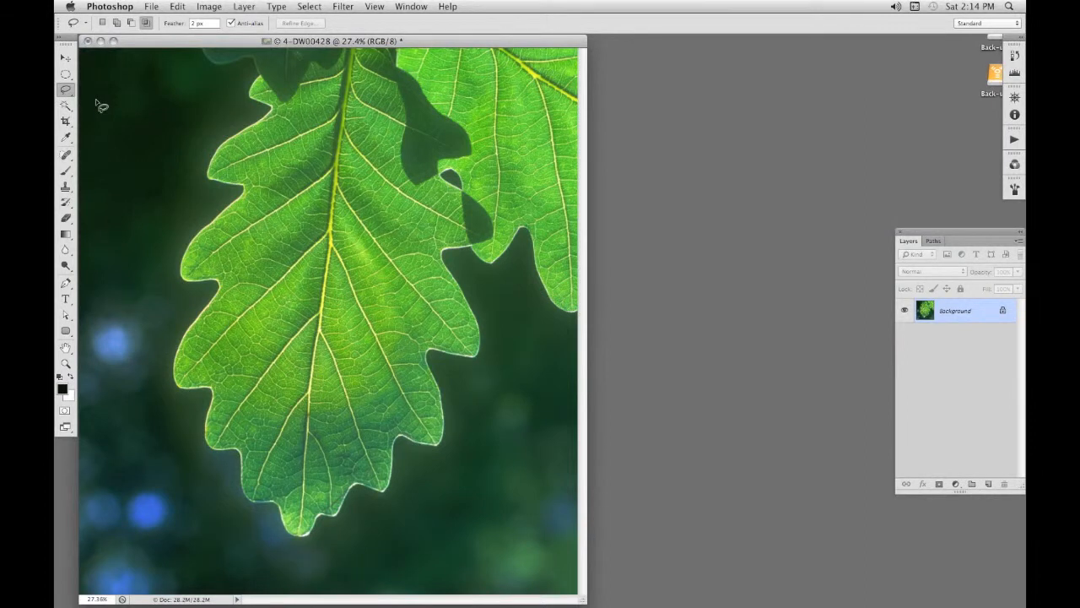
# Trace the edges of the green oak leaves with the Magnetic Lasso and close the outline into a selection.
pyautogui.hotkey('shift', 'l')
pyautogui.hotkey('shift', 'l')
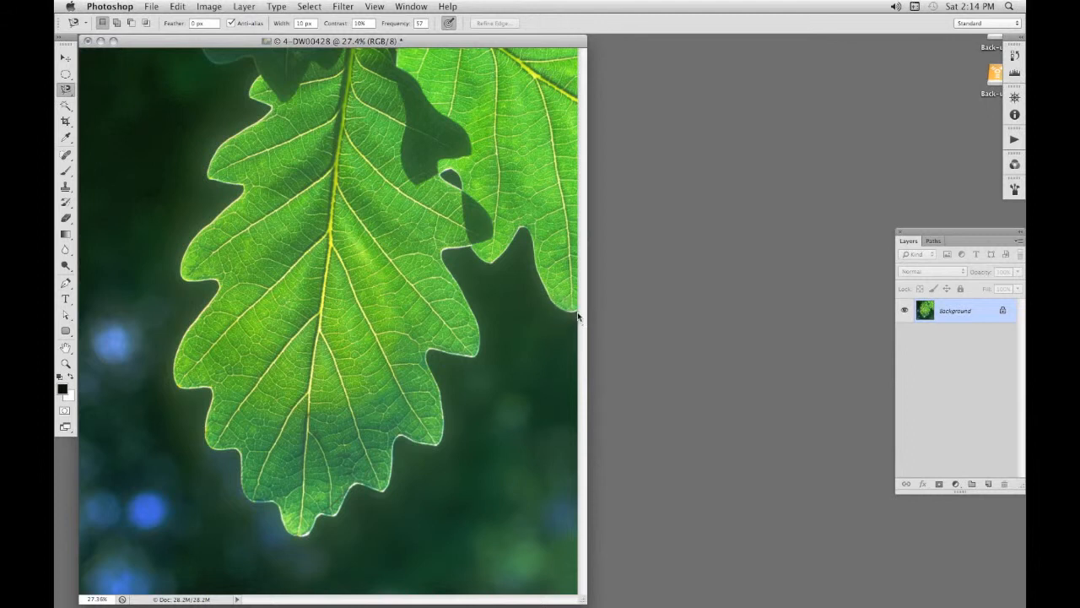
pyautogui.press('super+plus')
pyautogui.press('super+plus')
pyautogui.press('super+plus')
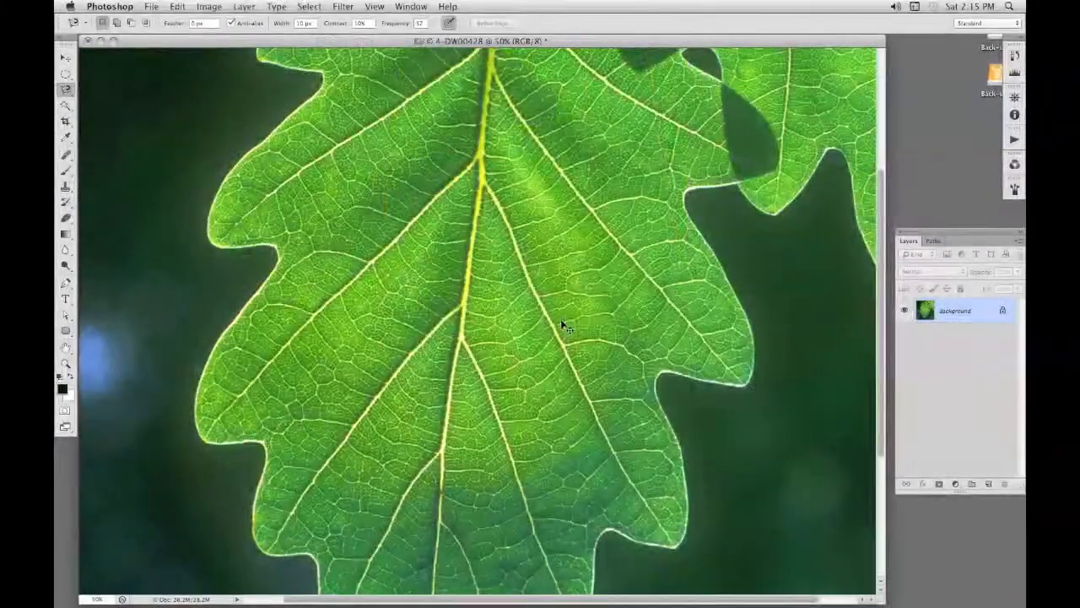
pyautogui.press('super+plus')
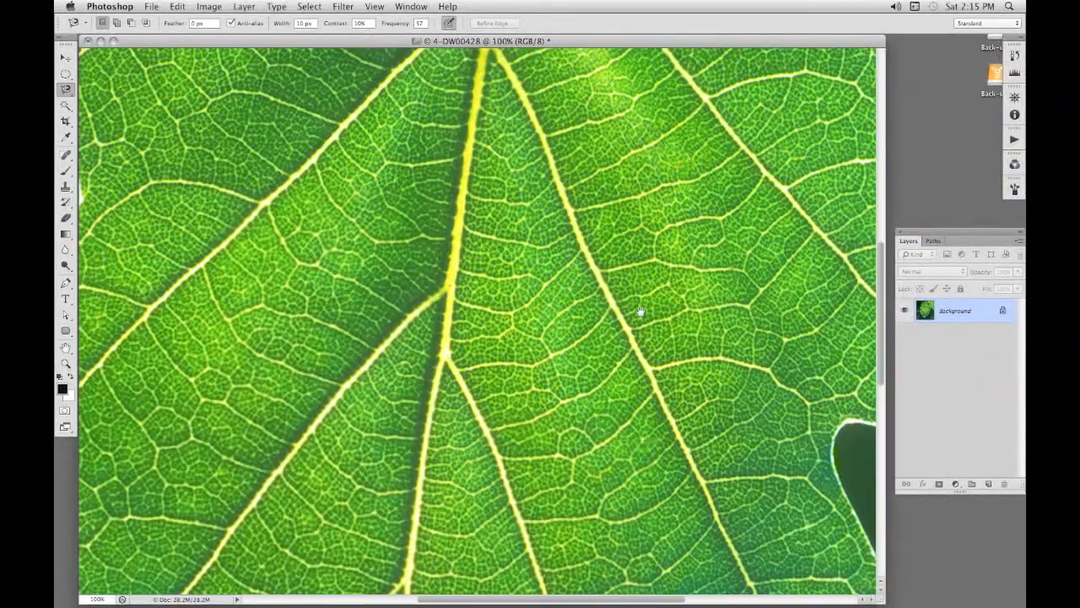
pyautogui.moveTo(639, 313)
pyautogui.mouseDown()
pyautogui.moveTo(403, 346)
pyautogui.moveTo(501, 370)
pyautogui.moveTo(446, 358)
pyautogui.moveTo(445, 349)
pyautogui.mouseUp()
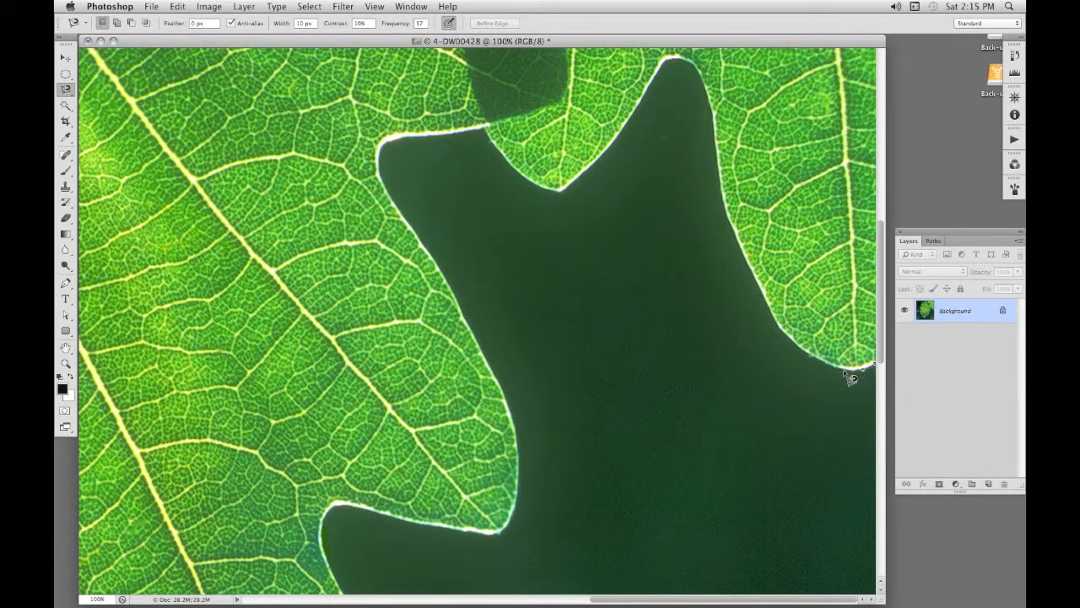
pyautogui.click(845, 375)
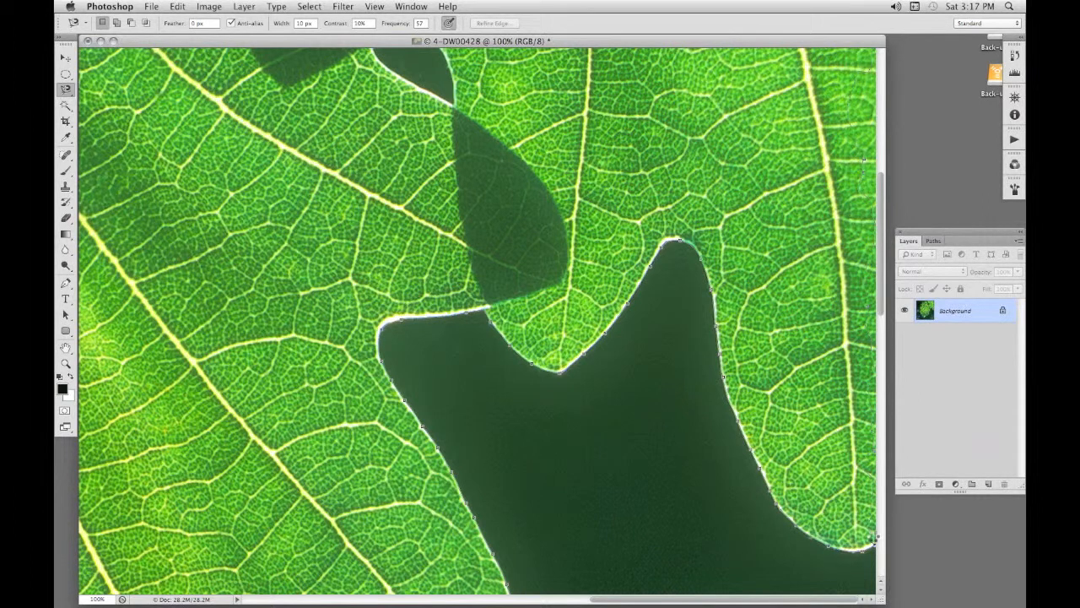
# Add the missed area beside the stem near the image's top edge to the leaf selection with the Lasso.
pyautogui.press('super+minus')
pyautogui.press('super+minus')
pyautogui.press('super+minus')
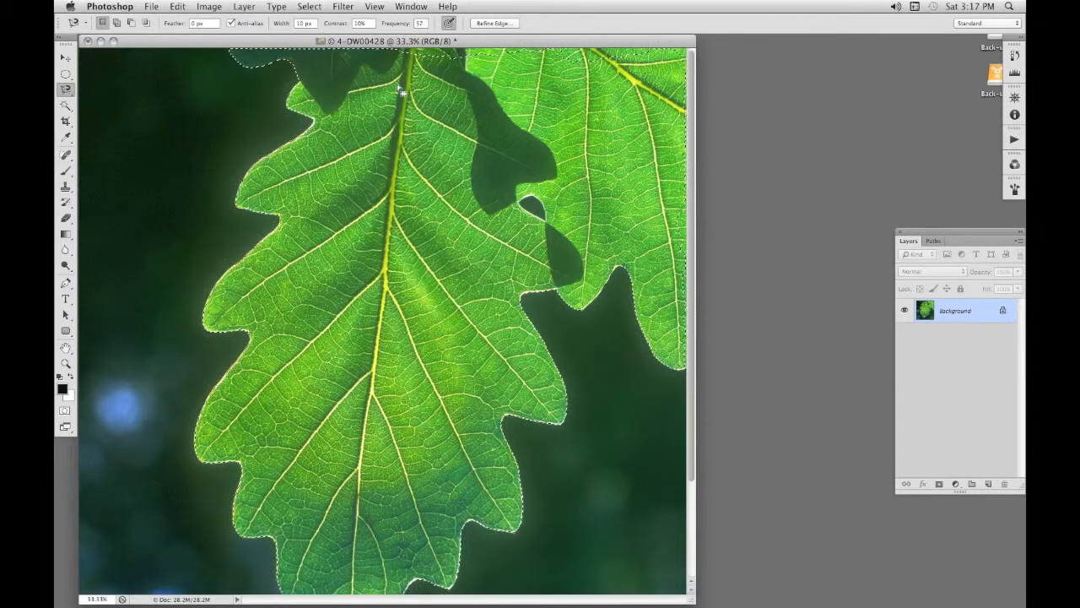
pyautogui.hotkey('shift', 'l')
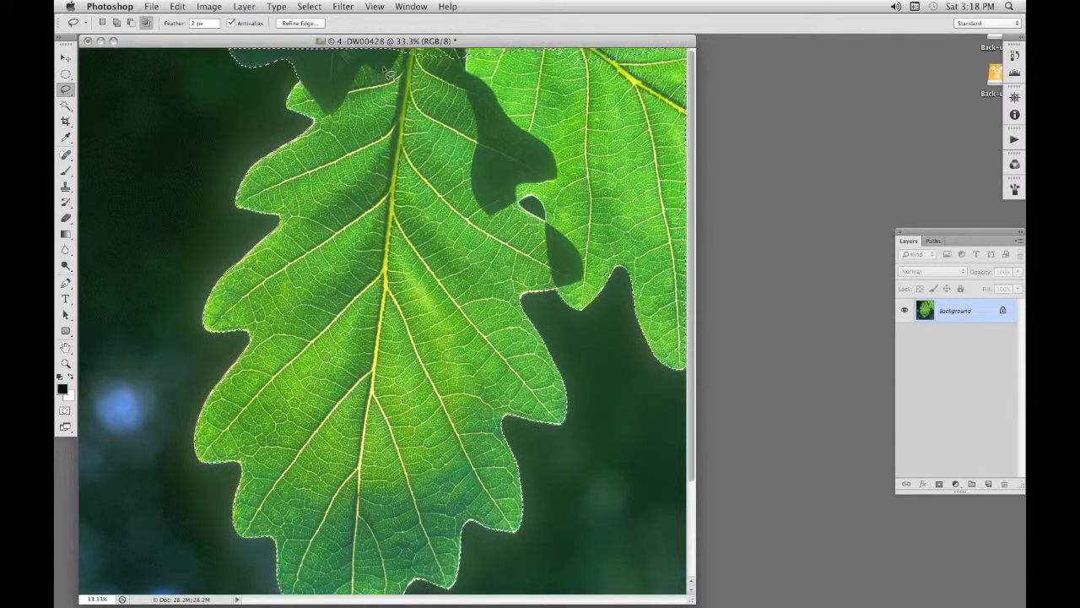
pyautogui.press('shift')
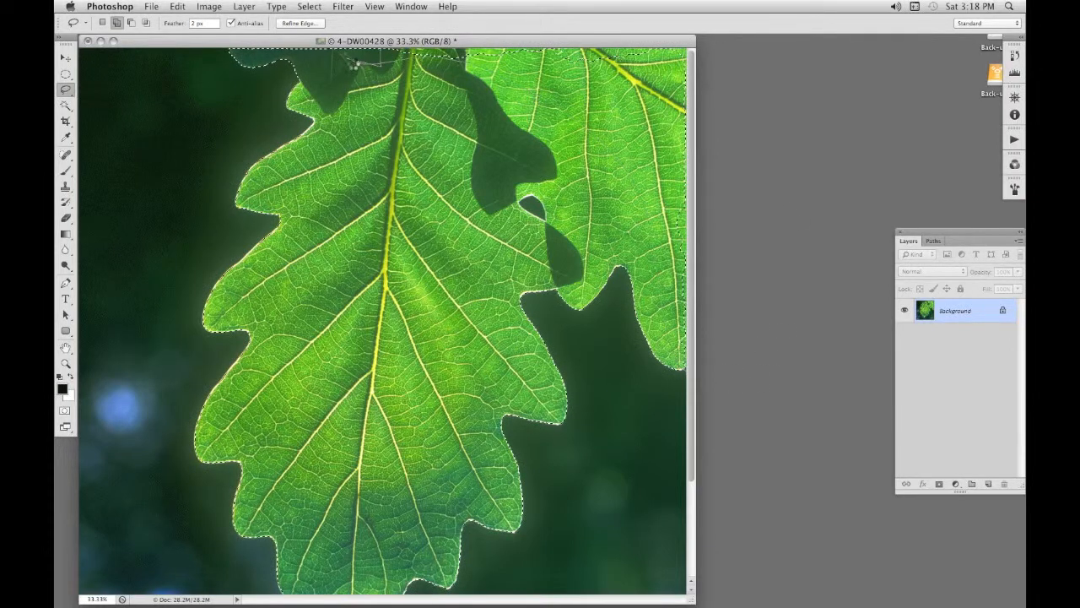
pyautogui.moveTo(351, 63); pyautogui.dragTo(358, 68)
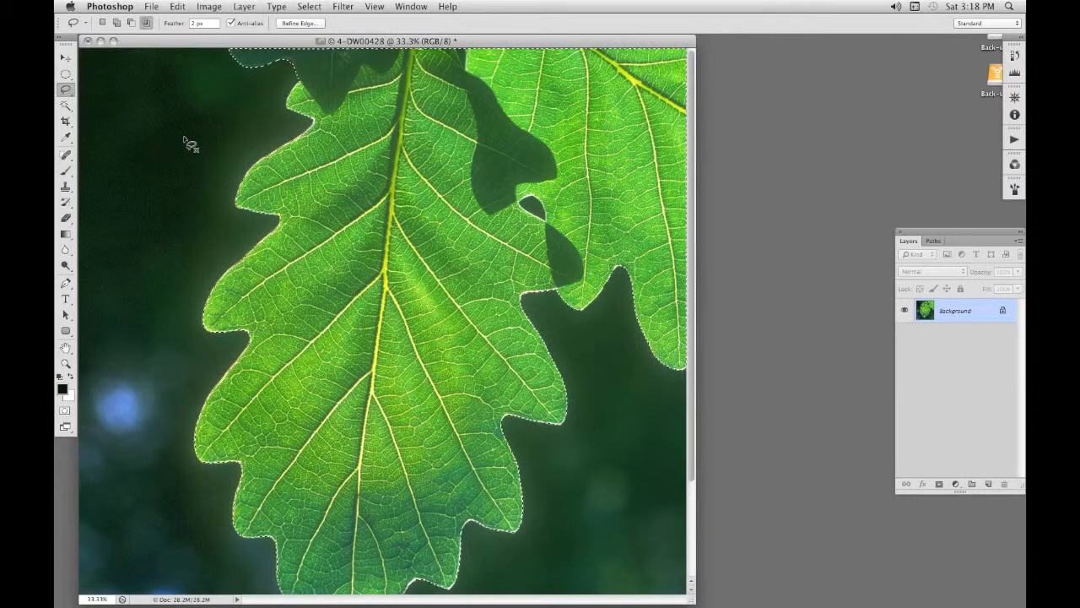
pyautogui.press('super+minus')
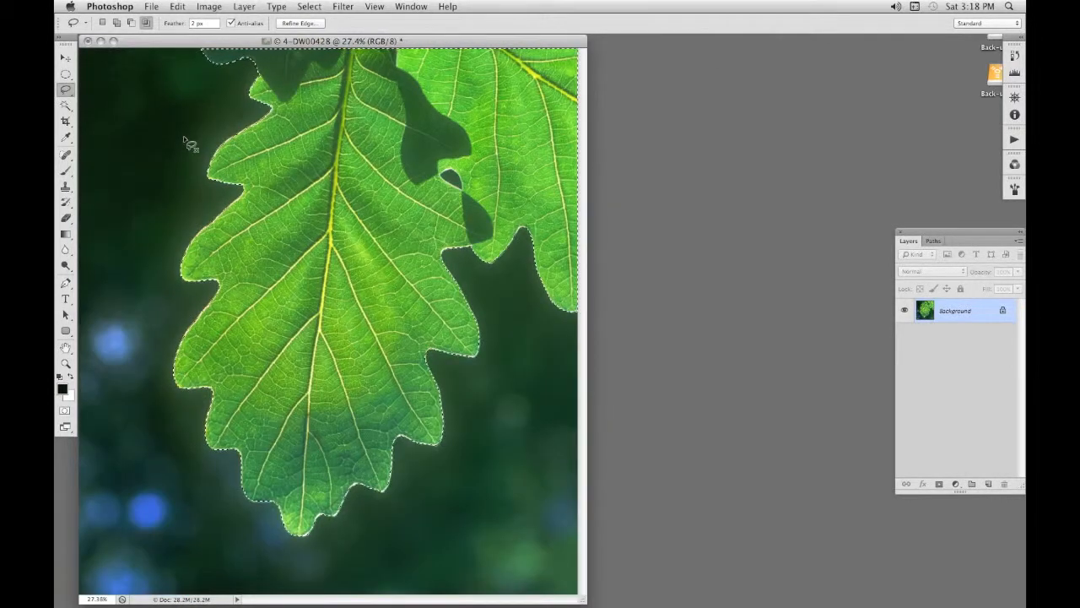